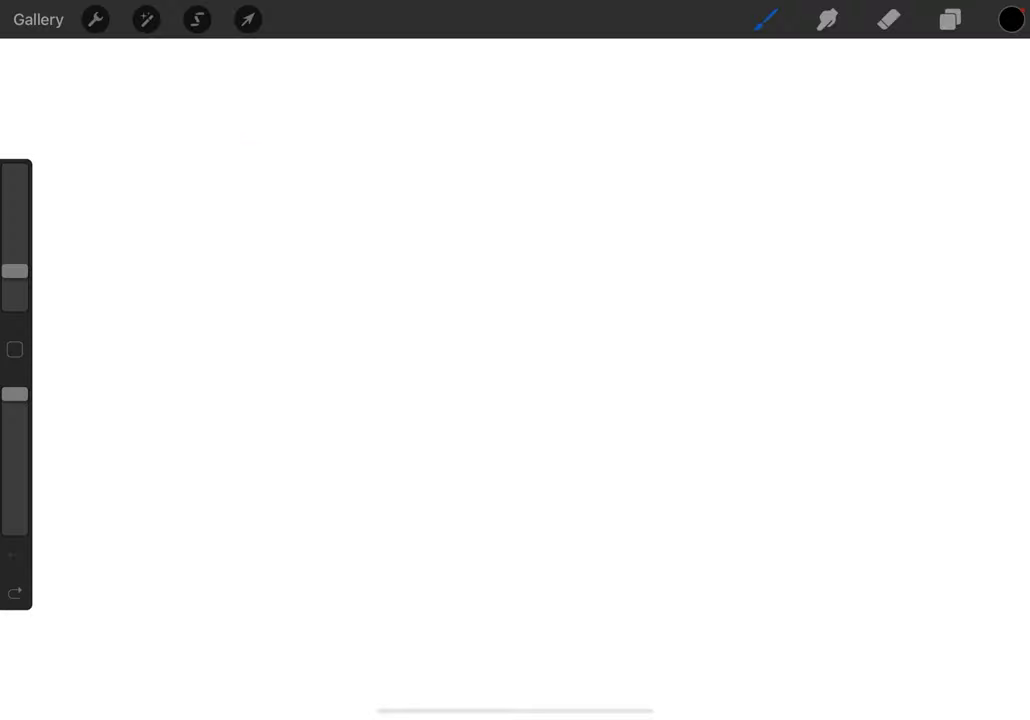
Step: Draw the black bowling-pin outline: both body curves, the flat bottom, then the neck and rounded head
mouse_move(490, 292)
mouse_down()
mouse_move(435, 368)
mouse_move(458, 527)
mouse_move(518, 612)
mouse_up()
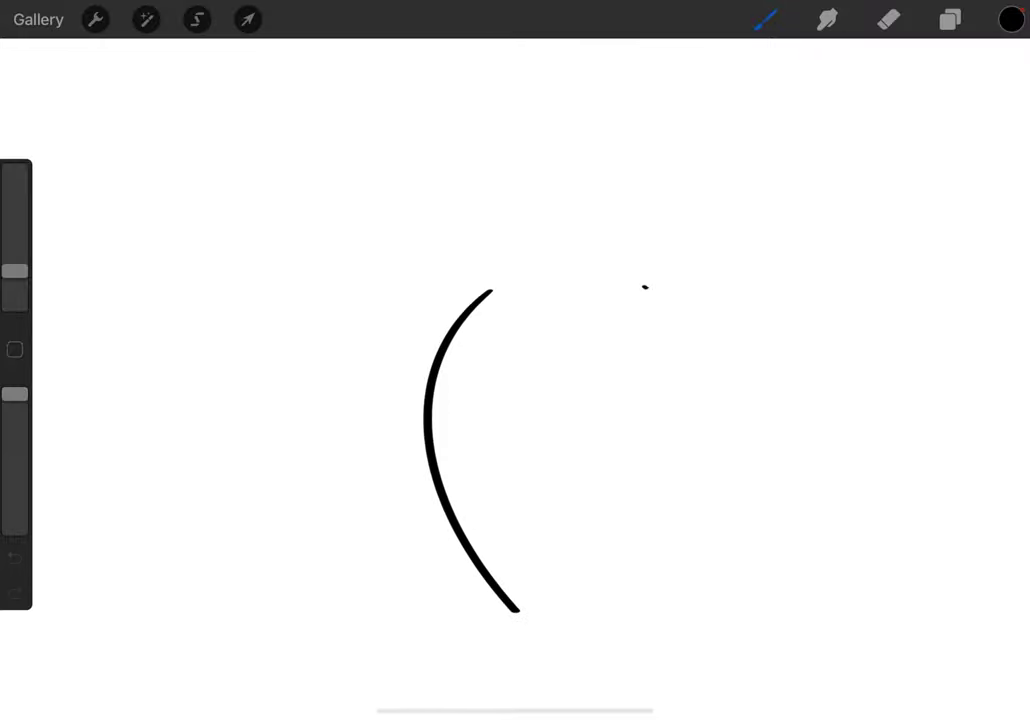
mouse_move(644, 286)
mouse_down()
mouse_move(710, 370)
mouse_move(683, 515)
mouse_move(622, 612)
mouse_up()
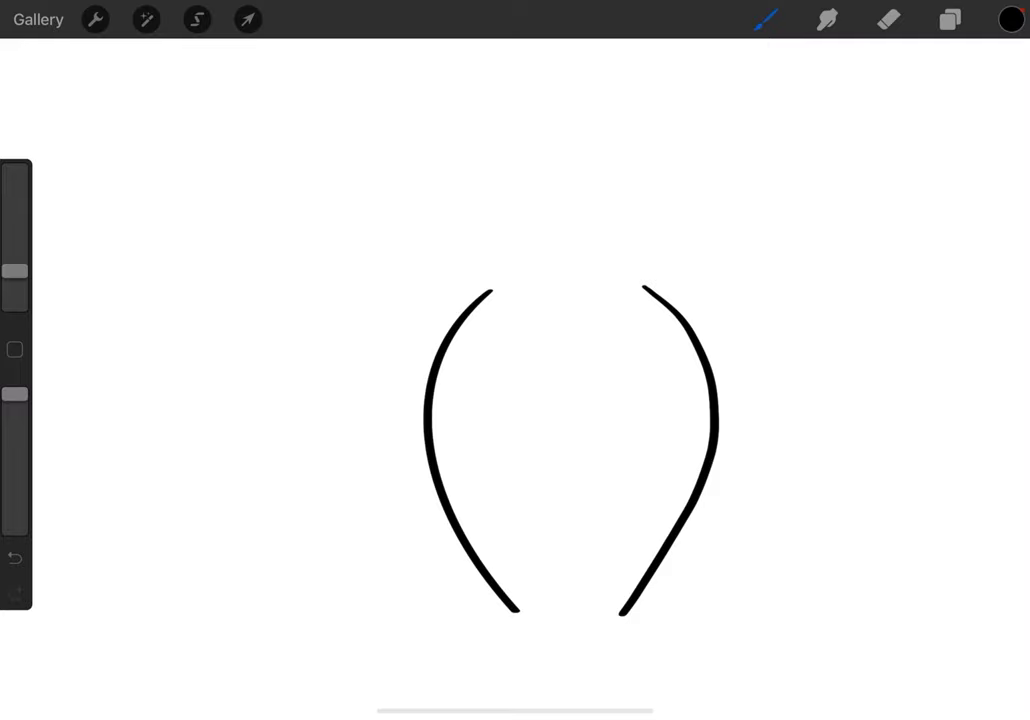
drag(517, 612, 625, 612)
mouse_move(491, 291)
mouse_down()
mouse_move(508, 260)
mouse_move(490, 117)
mouse_move(540, 66)
mouse_move(632, 53)
mouse_move(678, 101)
mouse_move(637, 237)
mouse_move(635, 266)
mouse_move(652, 290)
mouse_up()
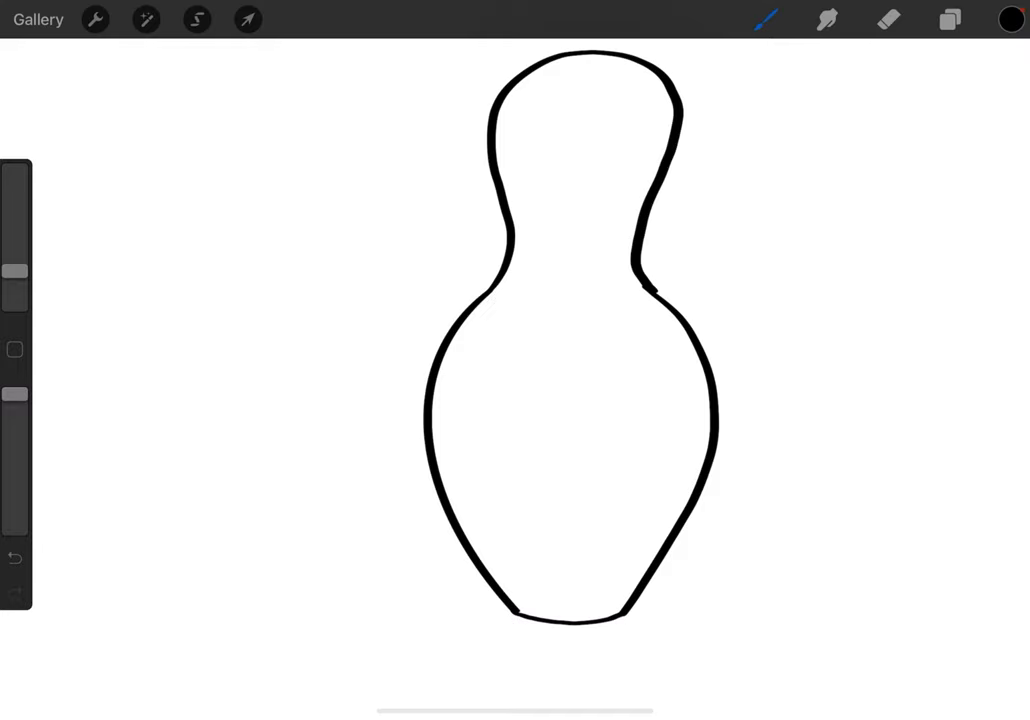
Step: Add a neck line, a collar band, two base stripes and the first eye to the pin
mouse_move(508, 265)
mouse_down()
mouse_move(547, 273)
mouse_move(633, 259)
mouse_up()
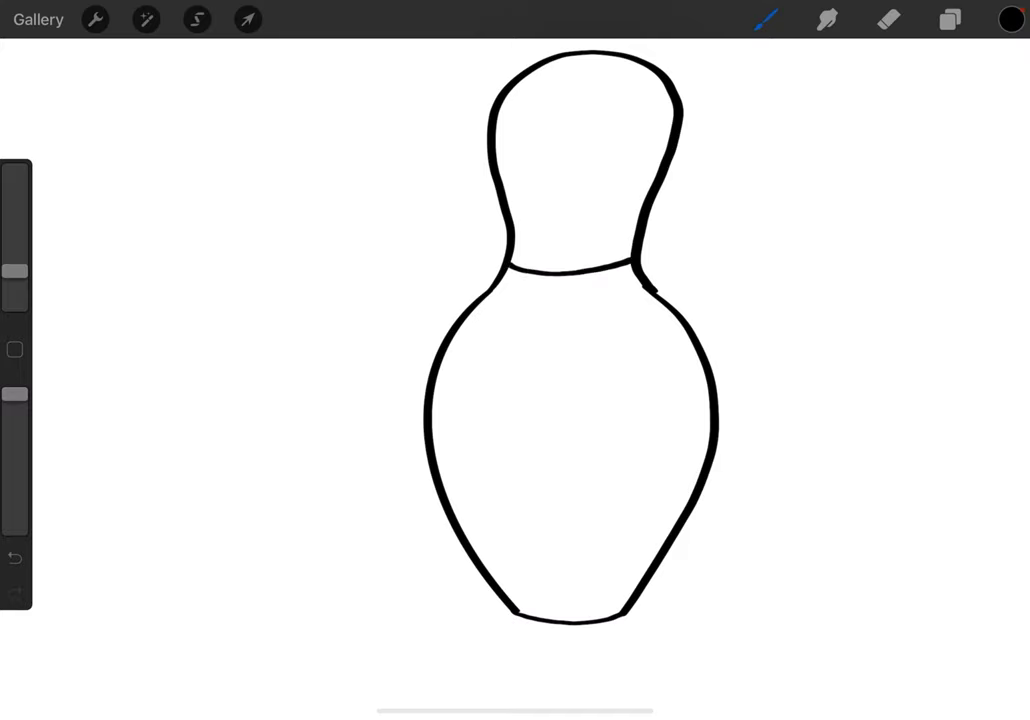
mouse_move(485, 297)
mouse_down()
mouse_move(543, 309)
mouse_move(657, 295)
mouse_up()
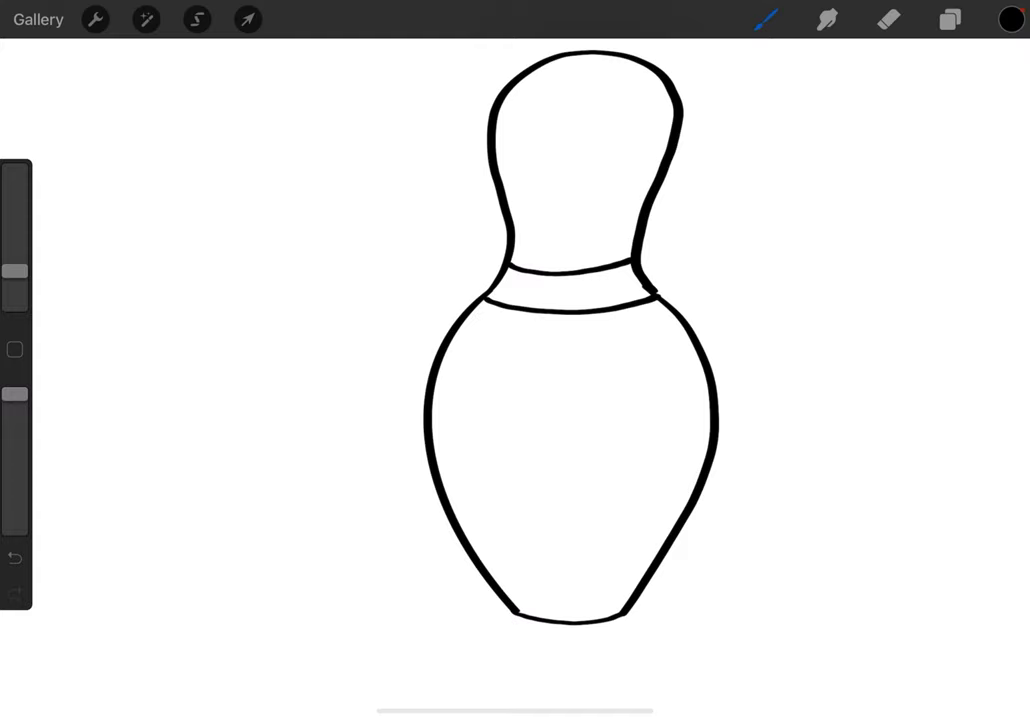
mouse_move(470, 541)
mouse_down()
mouse_move(527, 554)
mouse_move(668, 545)
mouse_up()
mouse_move(497, 584)
mouse_down()
mouse_move(542, 595)
mouse_move(637, 589)
mouse_up()
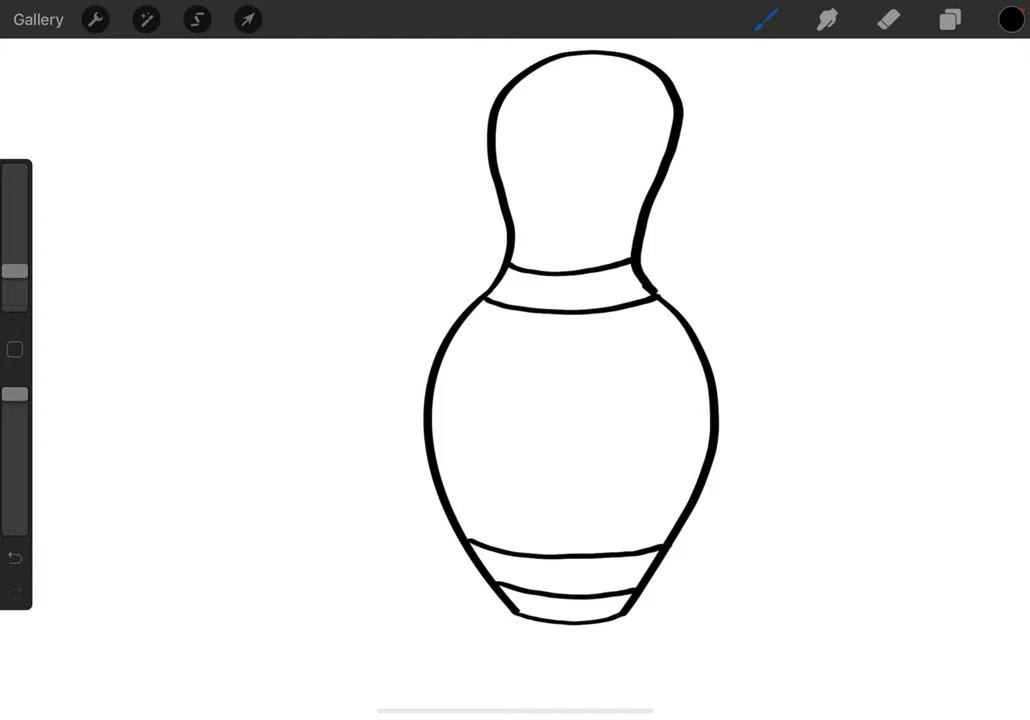
mouse_move(560, 102)
mouse_down()
mouse_move(543, 101)
mouse_move(552, 137)
mouse_move(570, 104)
mouse_move(552, 99)
mouse_move(548, 122)
mouse_up()
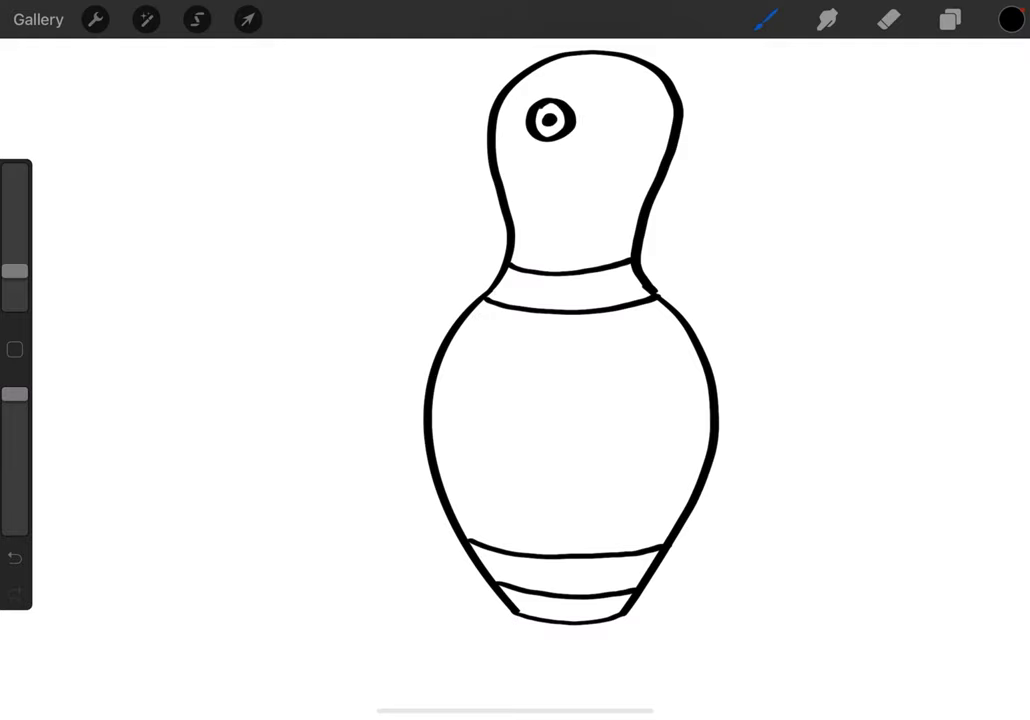
Step: Give the pin a second eye and a shocked open mouth, then draw the large ball circle behind it
mouse_move(627, 104)
mouse_down()
mouse_move(610, 130)
mouse_move(636, 130)
mouse_move(625, 103)
mouse_move(624, 120)
mouse_up()
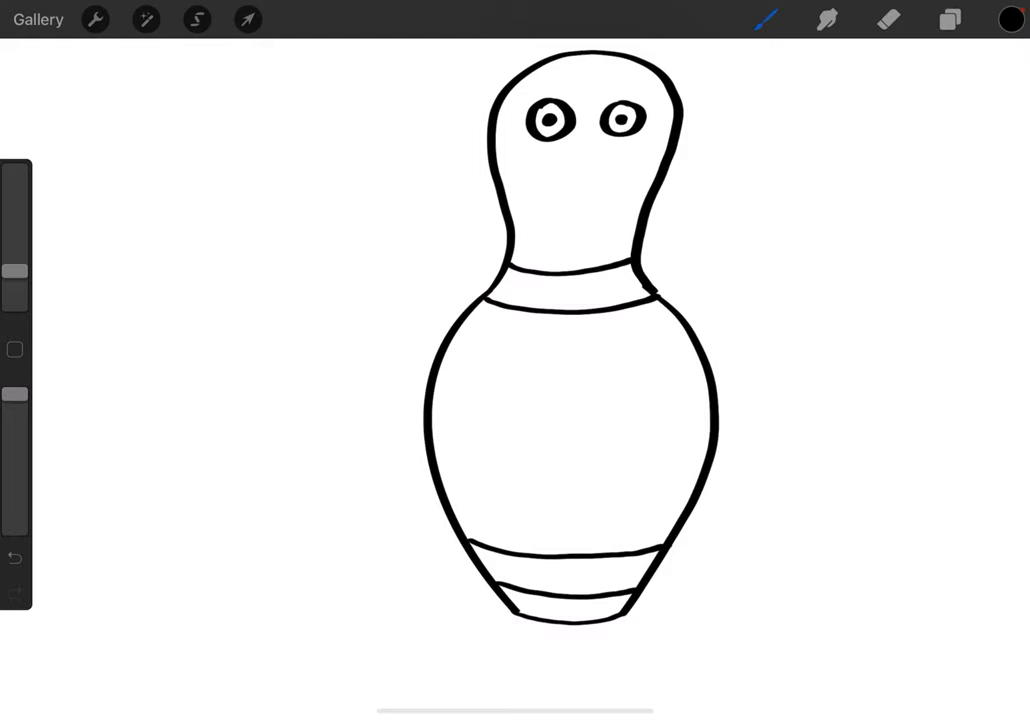
mouse_move(600, 168)
mouse_down()
mouse_move(576, 167)
mouse_move(559, 205)
mouse_move(575, 222)
mouse_move(608, 189)
mouse_move(589, 177)
mouse_up()
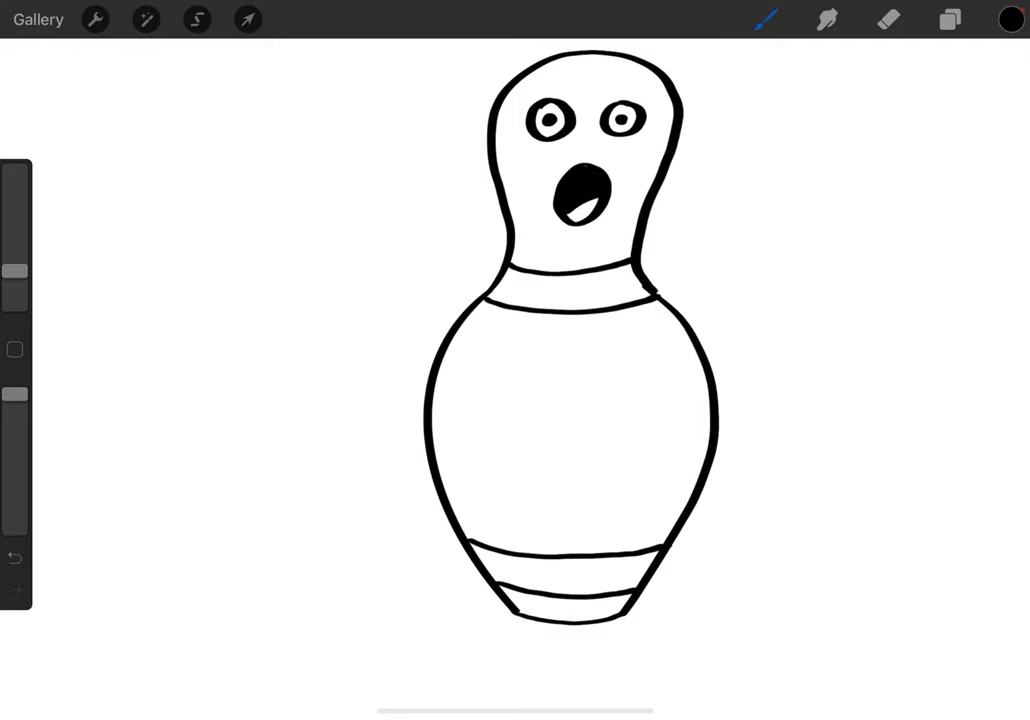
mouse_move(487, 158)
mouse_down()
mouse_move(423, 122)
mouse_move(232, 126)
mouse_move(94, 329)
mouse_move(205, 531)
mouse_move(421, 543)
mouse_move(447, 523)
mouse_up()
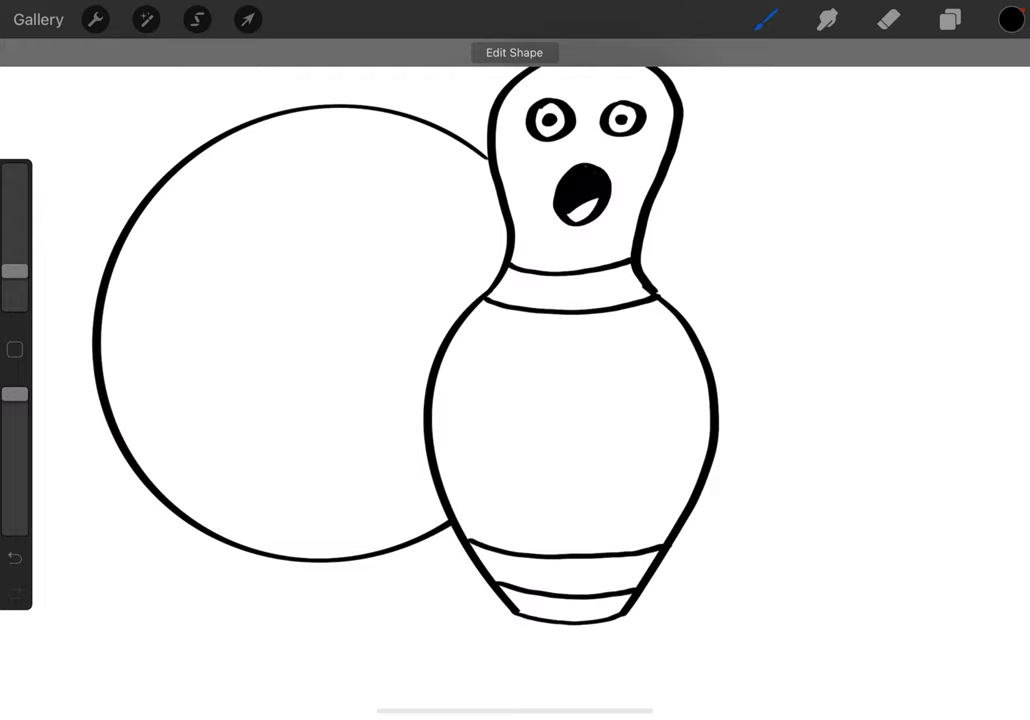
Step: Draw the ball's angry face: slanted eyebrows, narrowed eyes with frown wrinkles, and a large open mouth
drag(228, 184, 292, 226)
drag(460, 172, 395, 216)
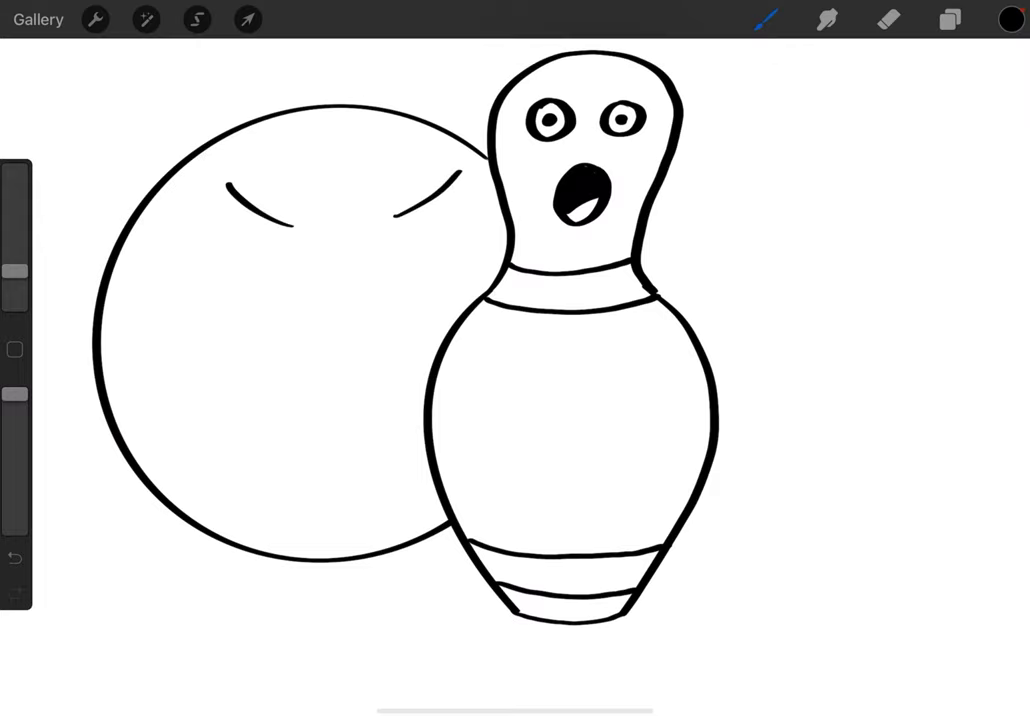
mouse_move(290, 246)
mouse_down()
mouse_move(205, 215)
mouse_move(232, 292)
mouse_move(288, 265)
mouse_move(244, 284)
mouse_move(270, 264)
mouse_up()
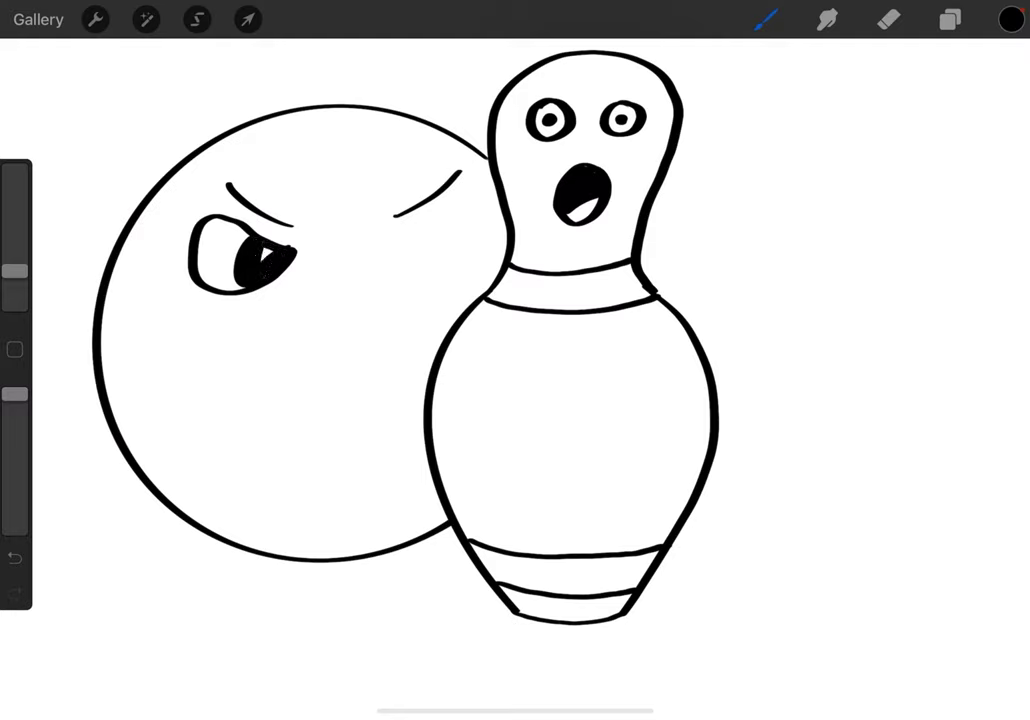
mouse_move(393, 240)
mouse_down()
mouse_move(467, 200)
mouse_move(490, 224)
mouse_up()
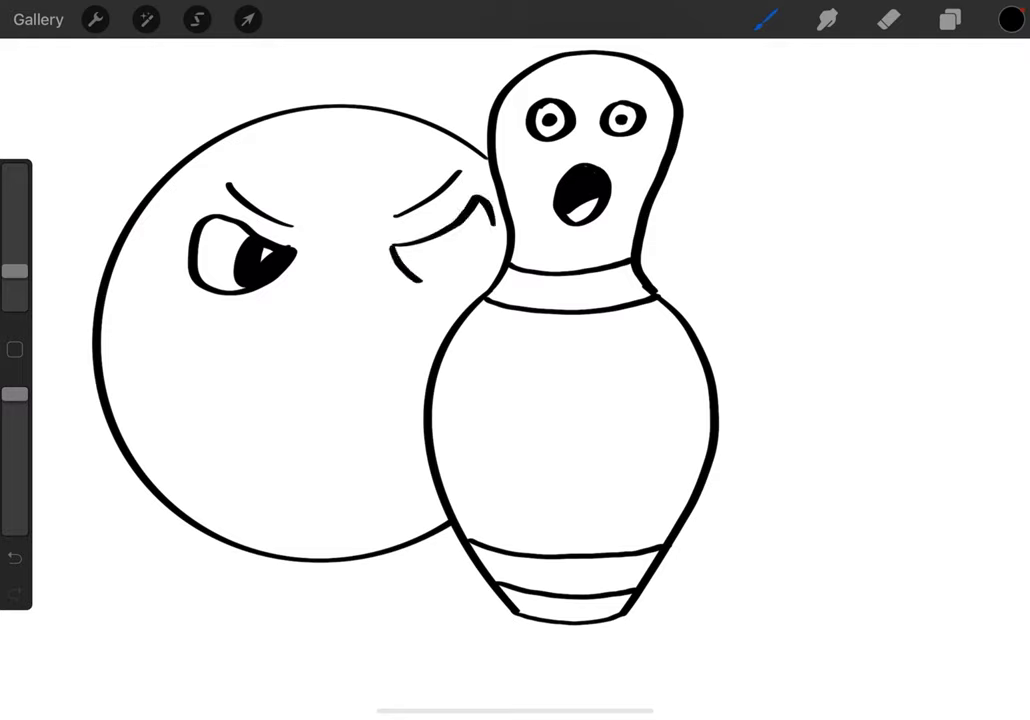
mouse_move(392, 248)
mouse_down()
mouse_move(440, 282)
mouse_move(497, 240)
mouse_move(436, 276)
mouse_move(416, 266)
mouse_move(424, 270)
mouse_up()
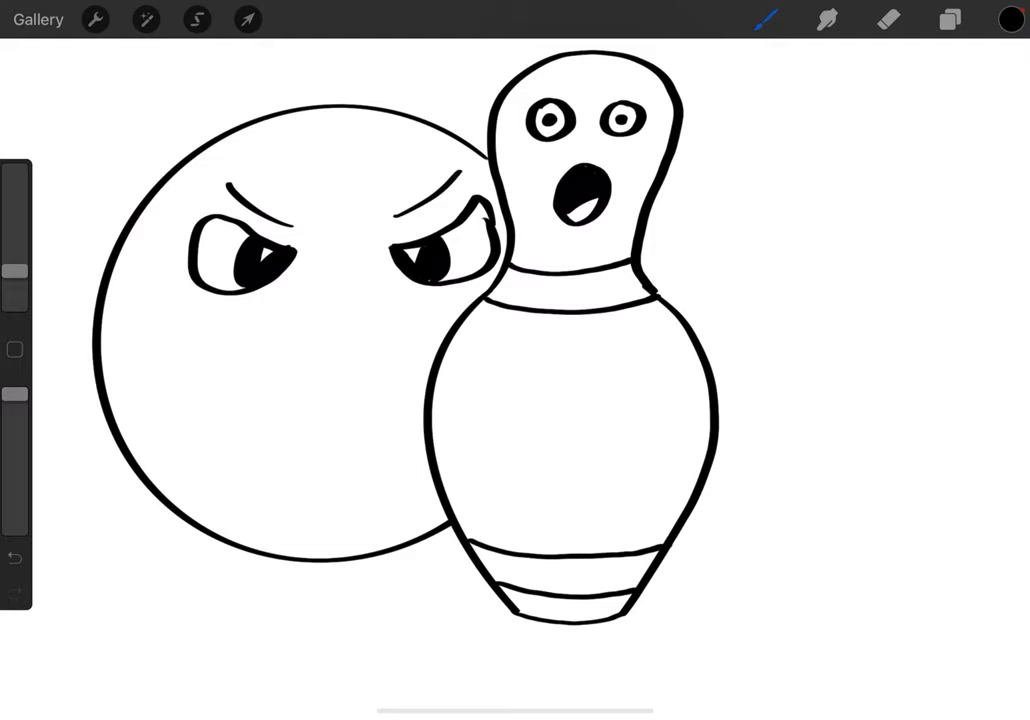
mouse_move(400, 401)
mouse_down()
mouse_move(200, 365)
mouse_move(290, 488)
mouse_move(401, 403)
mouse_up()
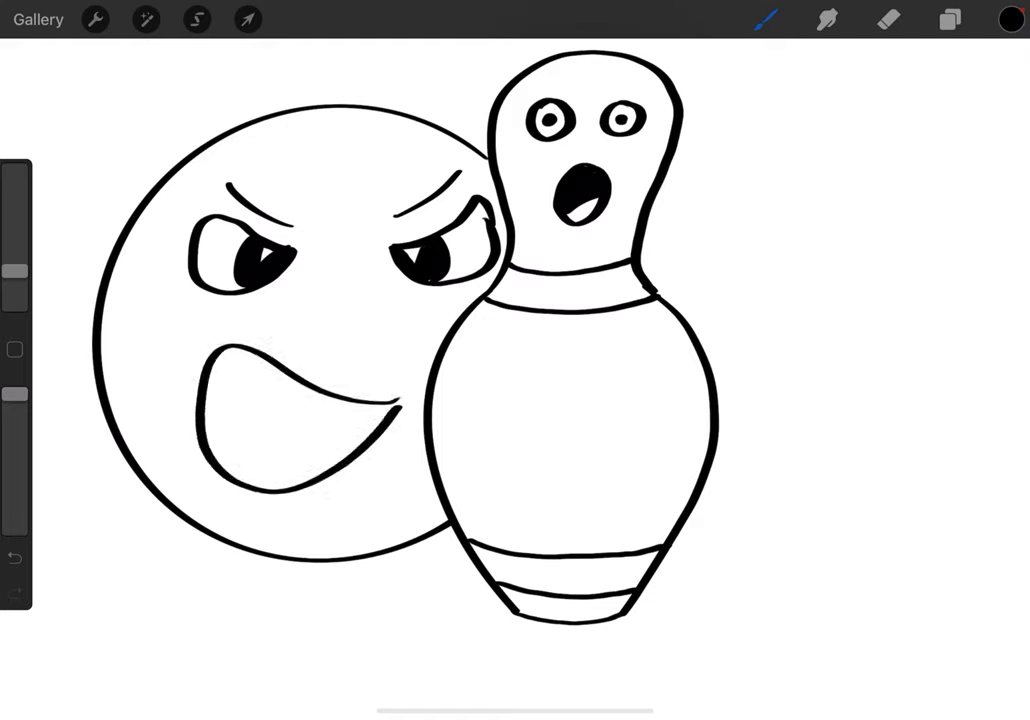
Step: Draw gritted teeth in the ball's mouth with a centre line and three tooth dividers
drag(205, 408, 392, 405)
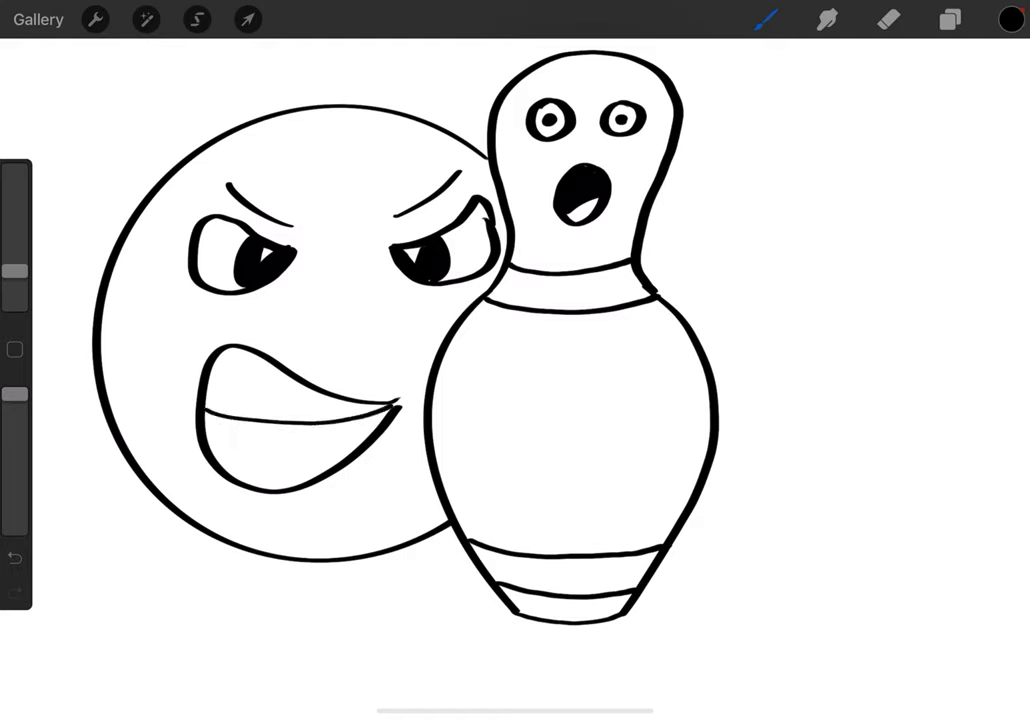
drag(256, 370, 268, 488)
drag(306, 378, 315, 472)
drag(355, 398, 358, 446)
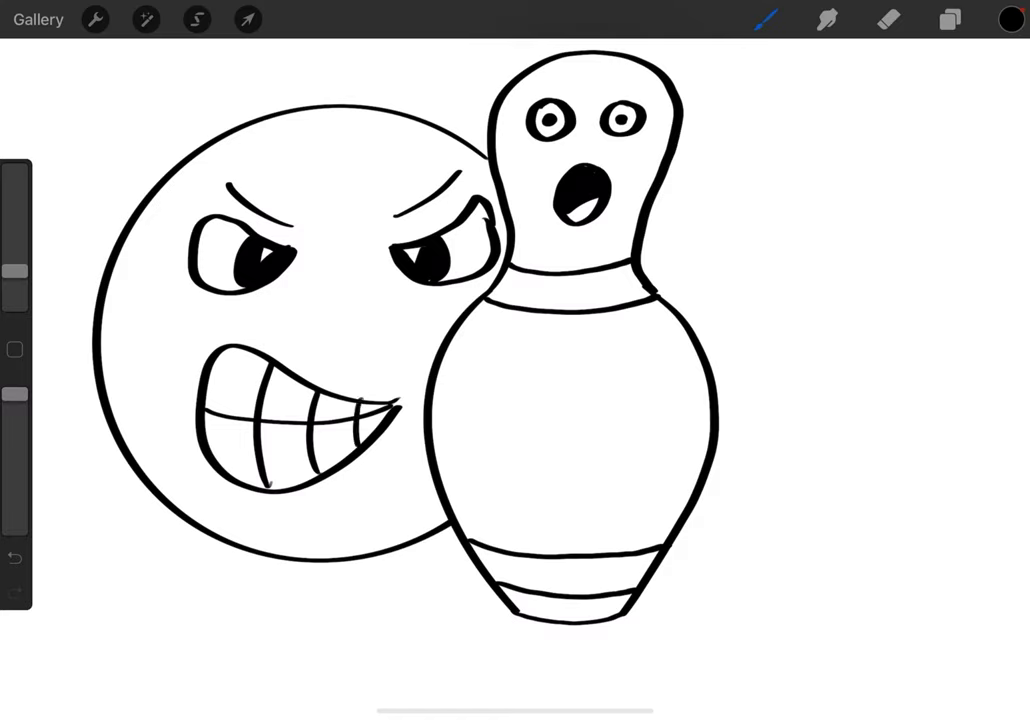
Step: Add a snarl crease above the mouth, a cheek line, and a finger hole on the forehead
drag(193, 340, 272, 336)
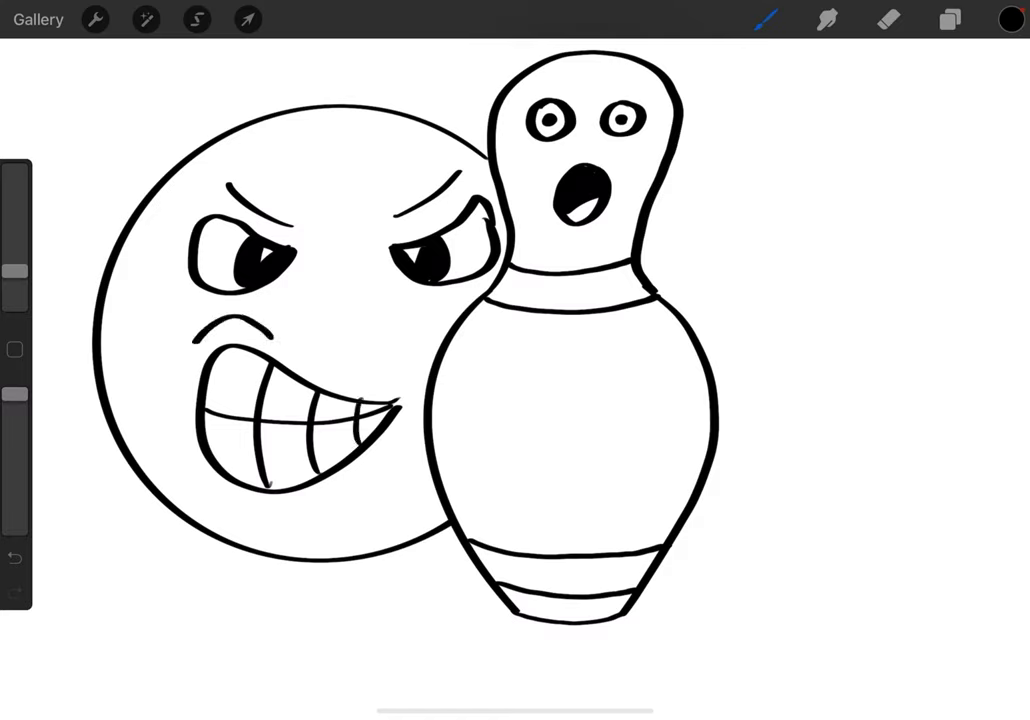
drag(193, 460, 233, 502)
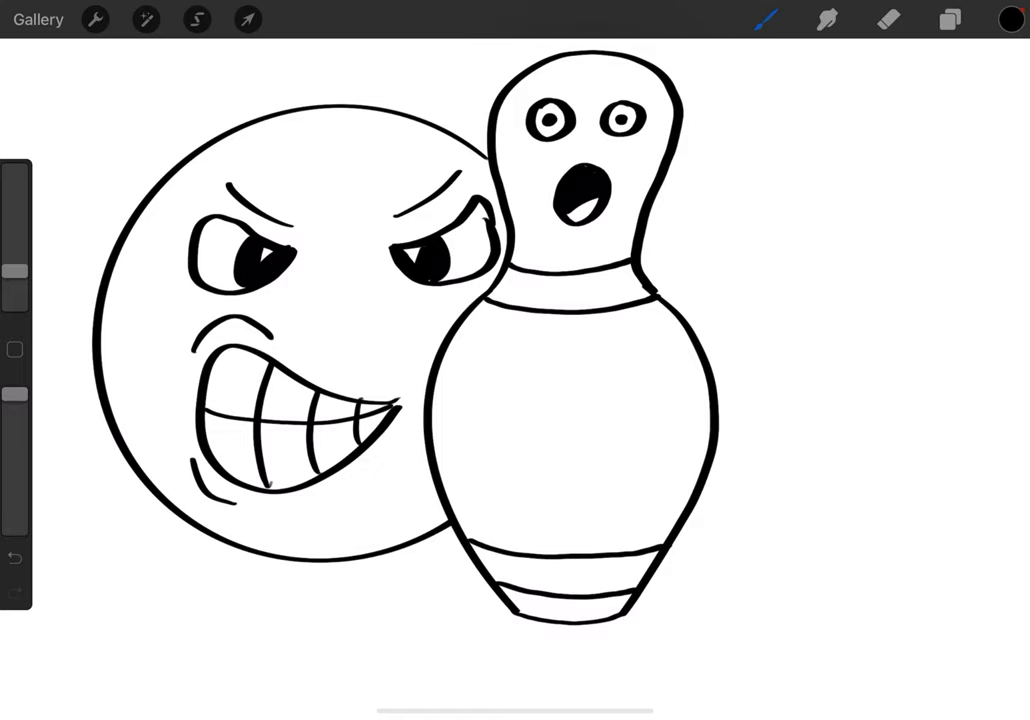
mouse_move(350, 152)
mouse_down()
mouse_move(333, 154)
mouse_move(320, 182)
mouse_move(364, 184)
mouse_move(358, 155)
mouse_move(328, 186)
mouse_move(354, 186)
mouse_move(340, 184)
mouse_move(338, 164)
mouse_up()
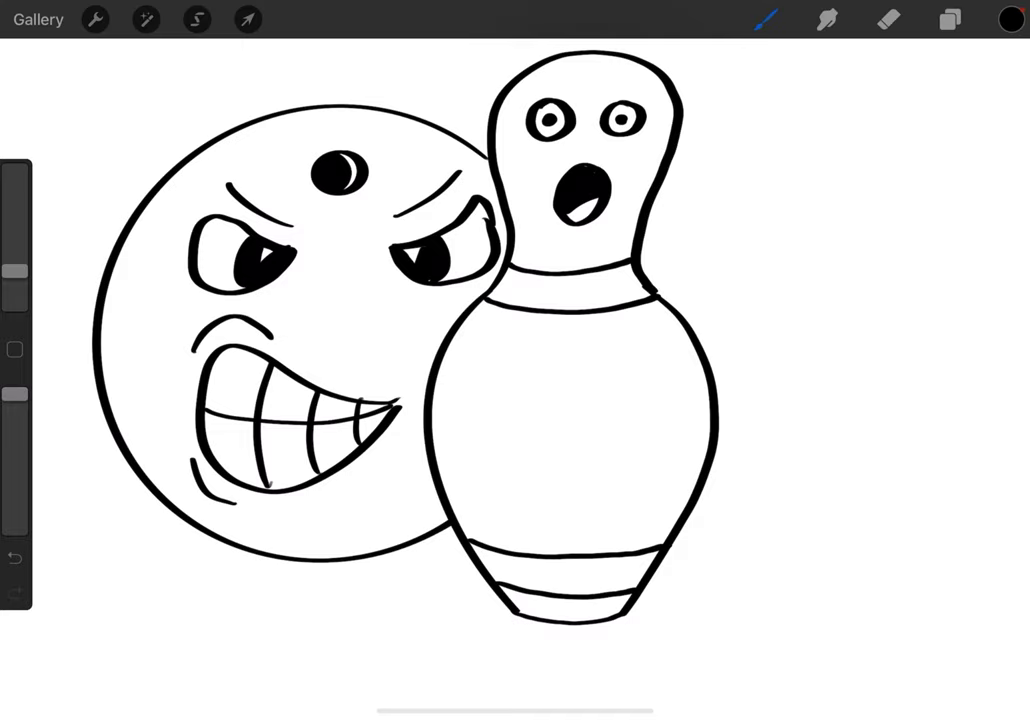
Step: Add second and third finger holes on the ball's forehead, undoing an unwanted ellipse snap
mouse_move(274, 121)
mouse_down()
mouse_move(266, 132)
mouse_move(284, 148)
mouse_move(318, 132)
mouse_move(280, 117)
mouse_move(296, 140)
mouse_move(305, 128)
mouse_up()
key(ctrl+z)
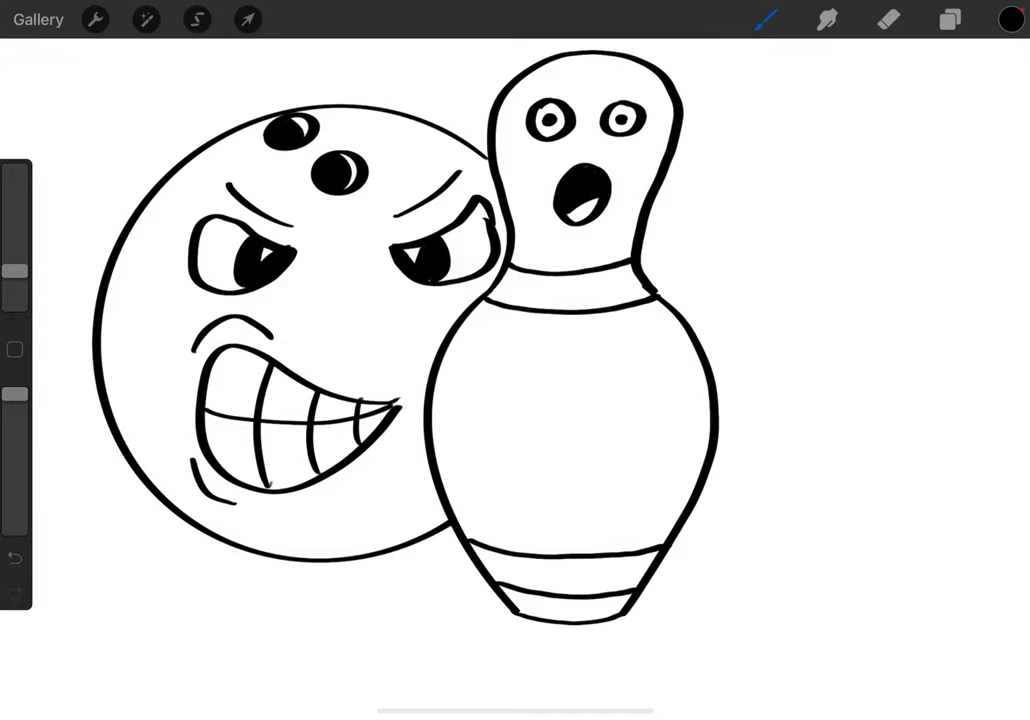
mouse_move(396, 117)
mouse_down()
mouse_move(366, 122)
mouse_move(380, 146)
mouse_move(404, 122)
mouse_move(369, 131)
mouse_move(376, 136)
mouse_up()
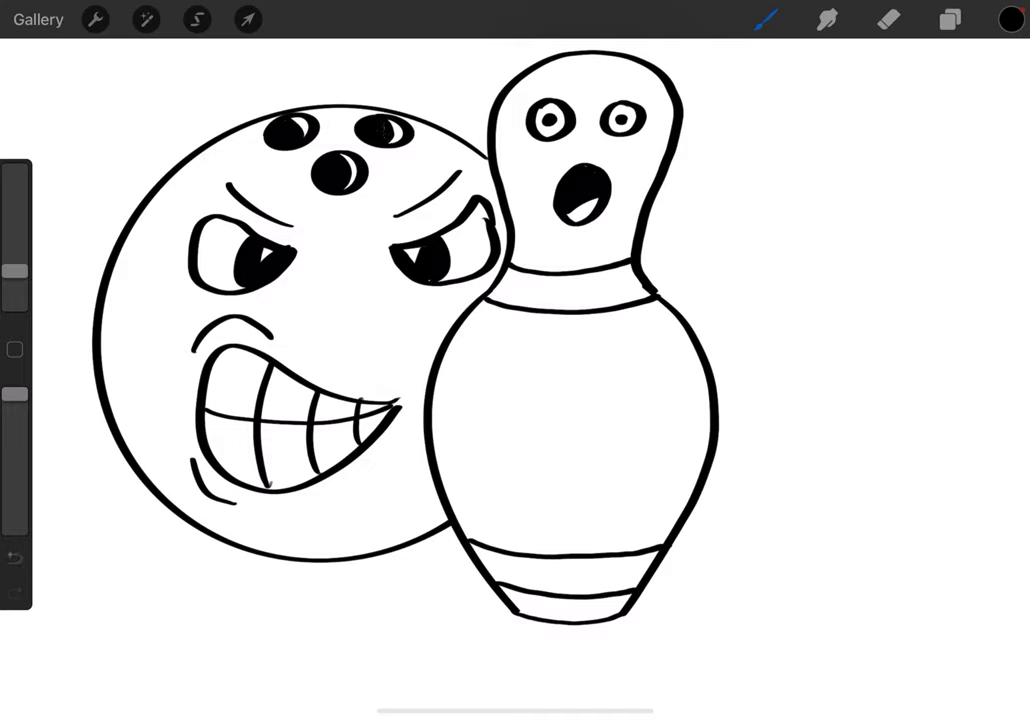
Step: Draw motion lines above both upper edges of the ball and trace the pin's collar band in red
drag(112, 133, 136, 162)
drag(114, 71, 162, 137)
drag(181, 84, 203, 116)
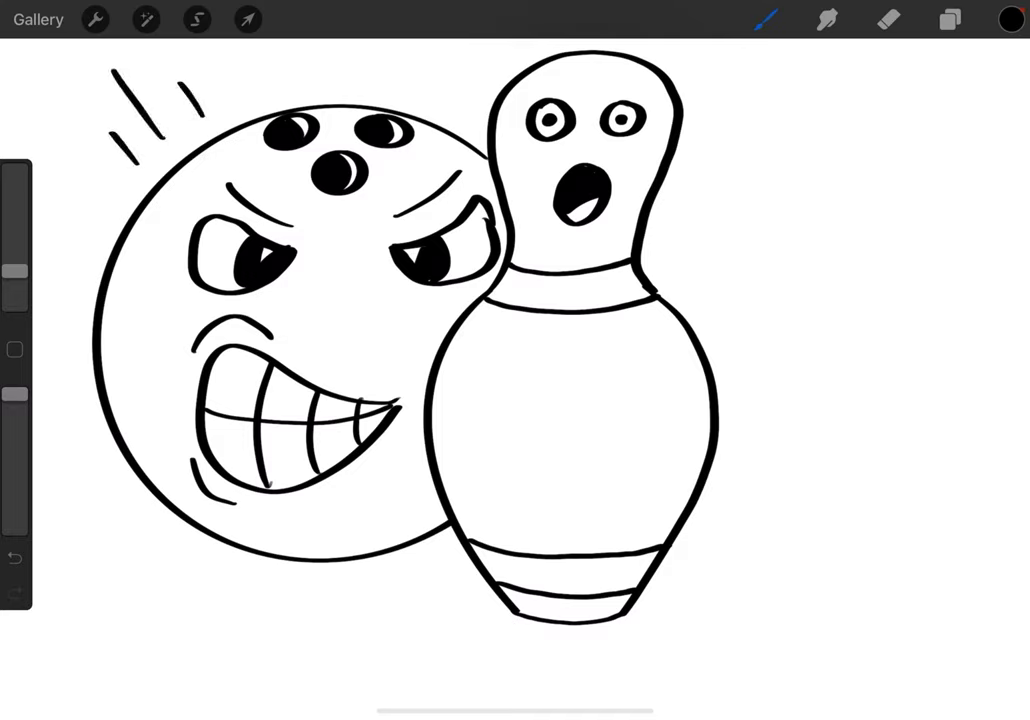
drag(361, 76, 376, 99)
mouse_move(382, 50)
mouse_down()
mouse_move(413, 104)
mouse_move(431, 95)
mouse_up()
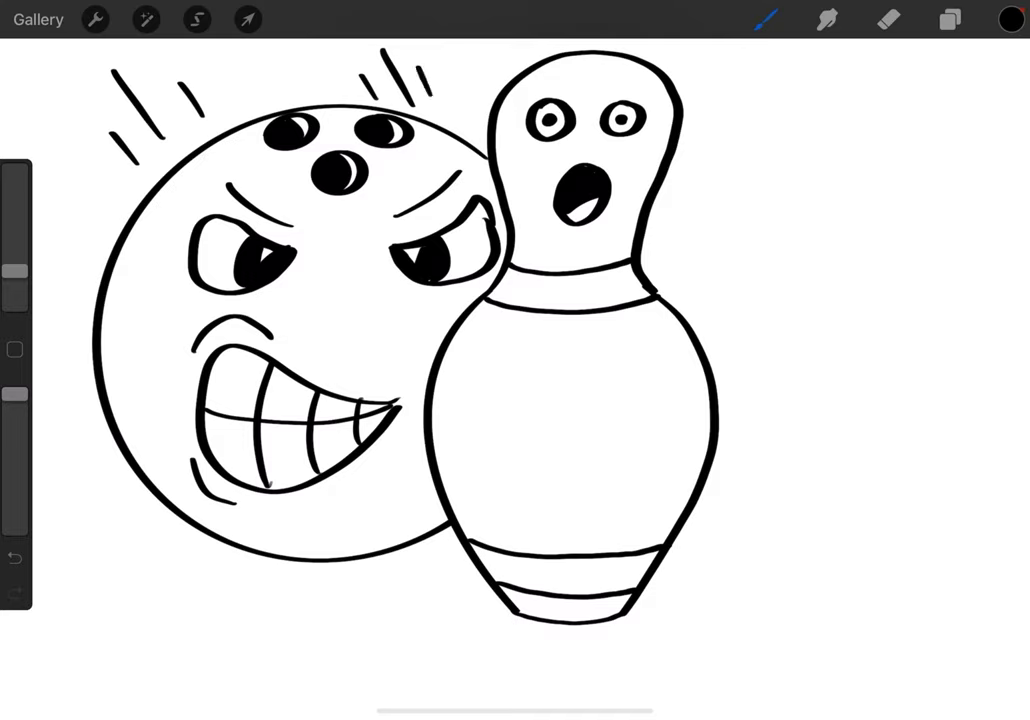
mouse_move(512, 272)
mouse_down()
mouse_move(494, 296)
mouse_move(632, 266)
mouse_up()
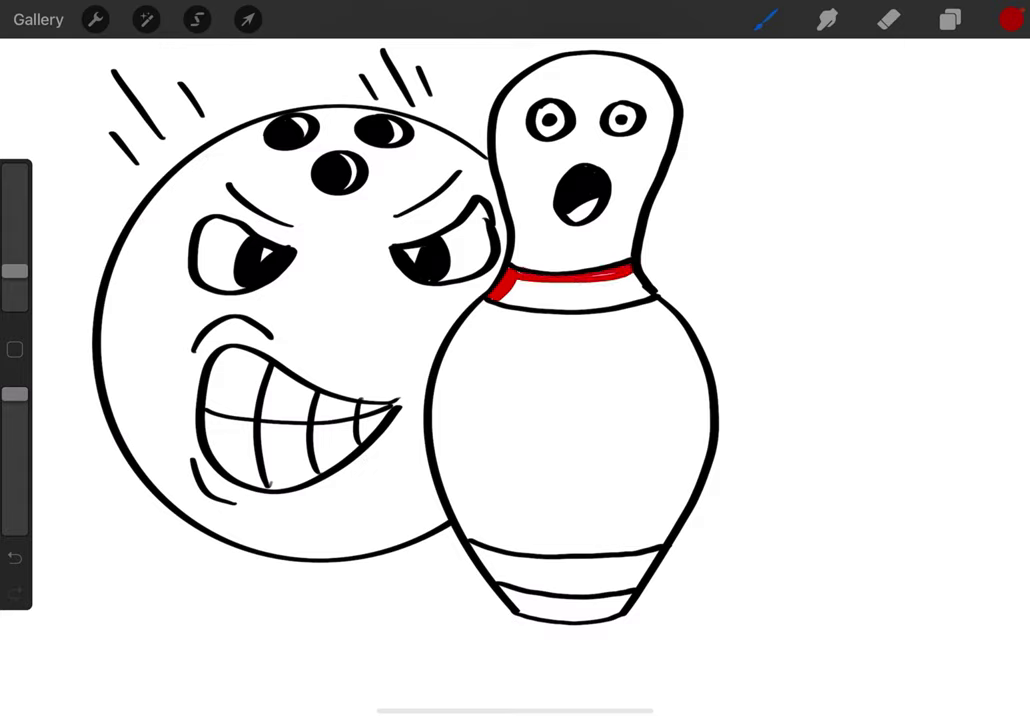
Step: Enlarge the brush and fill the pin's neck band solid red
drag(15, 271, 15, 242)
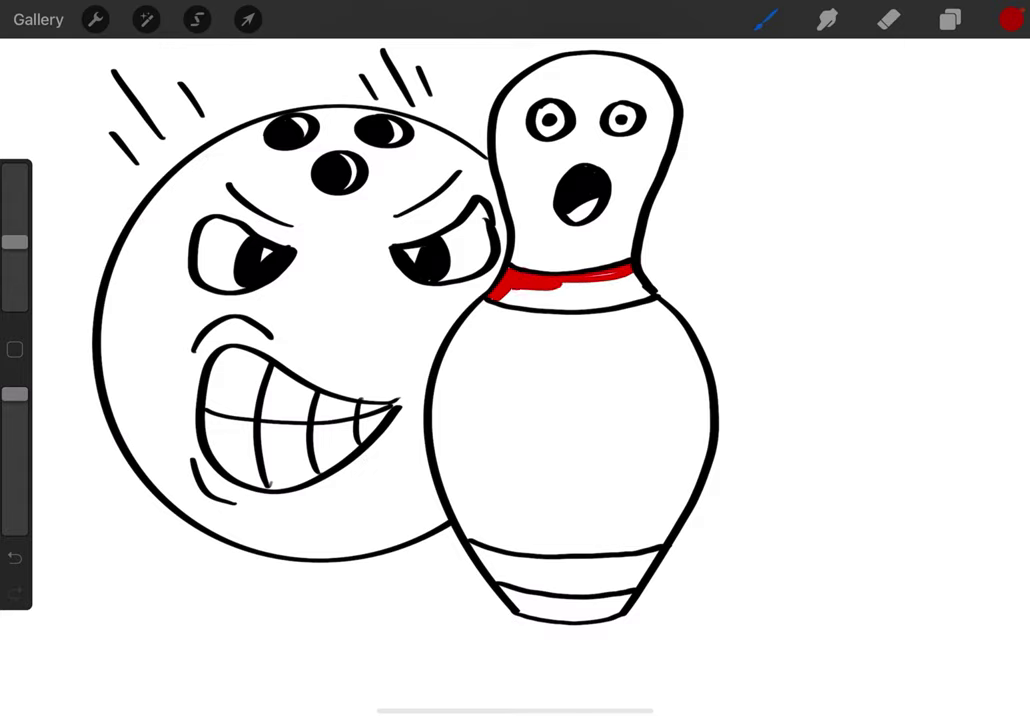
drag(493, 292, 560, 288)
drag(630, 280, 655, 290)
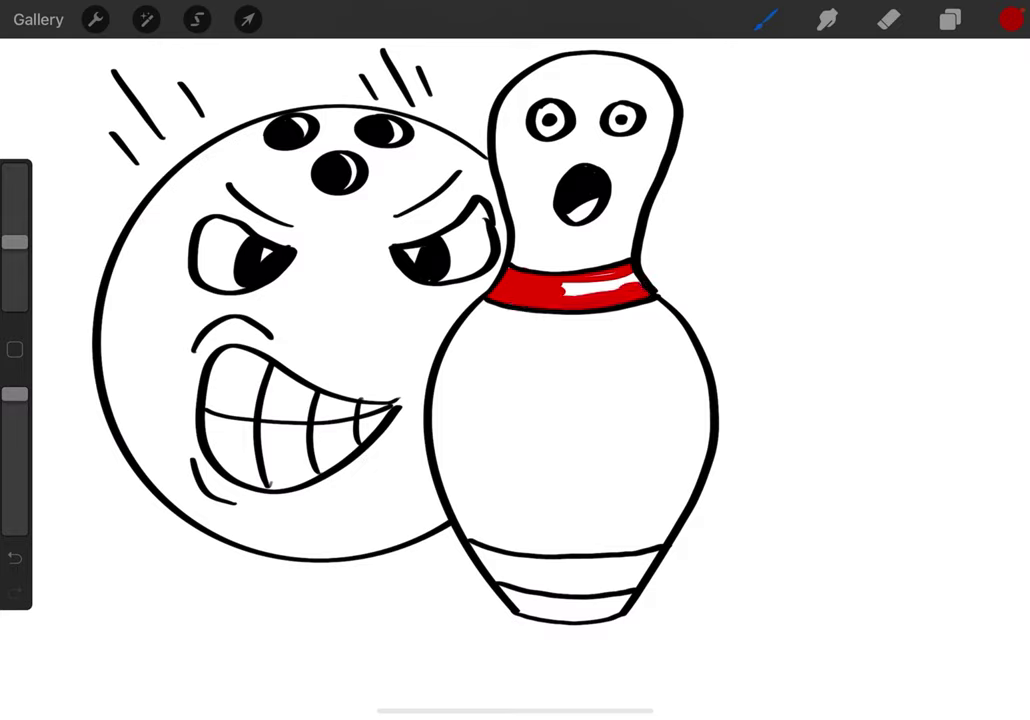
drag(565, 295, 630, 295)
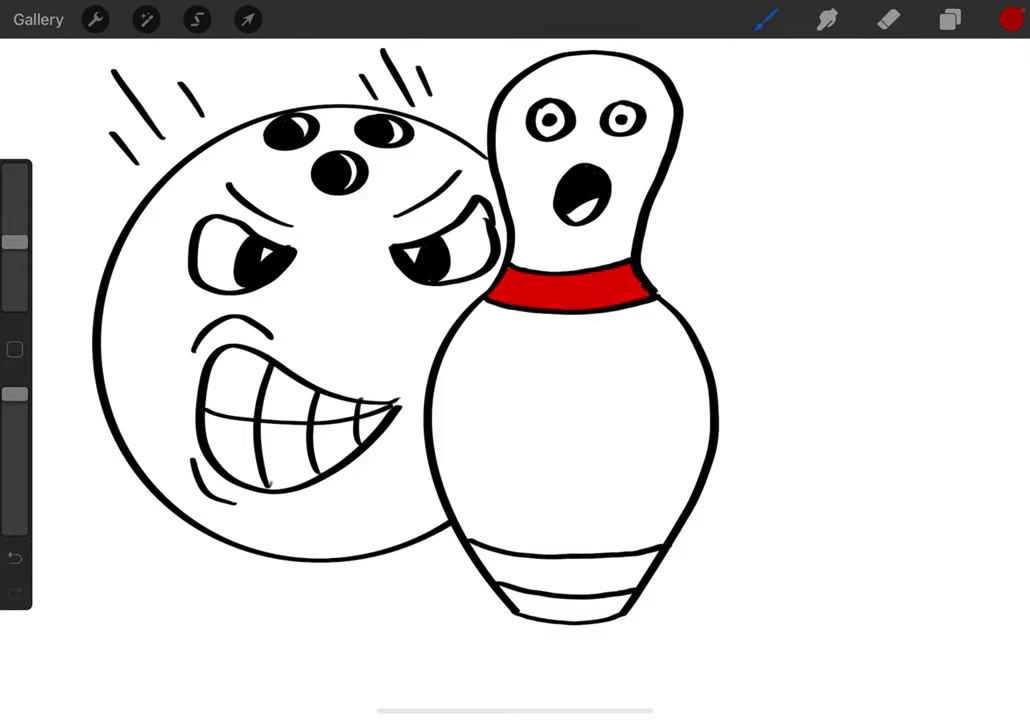
Step: Fill the pin's lower band solid red and paint a red tongue in its mouth
mouse_move(486, 554)
mouse_down()
mouse_move(496, 566)
mouse_move(567, 567)
mouse_up()
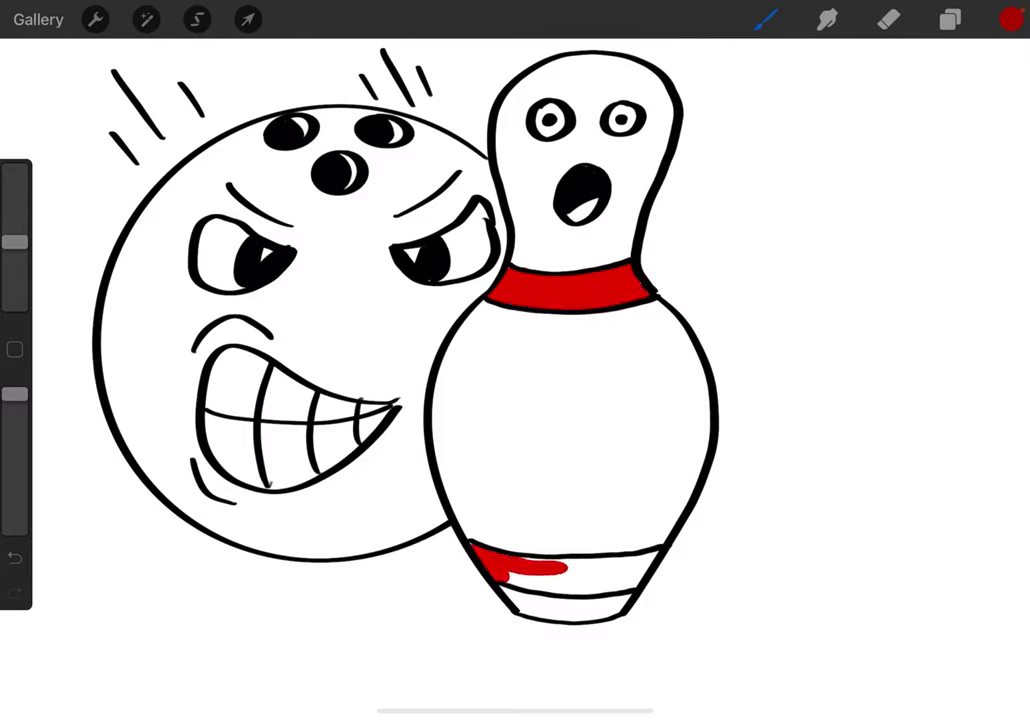
drag(490, 572, 600, 580)
drag(520, 584, 628, 578)
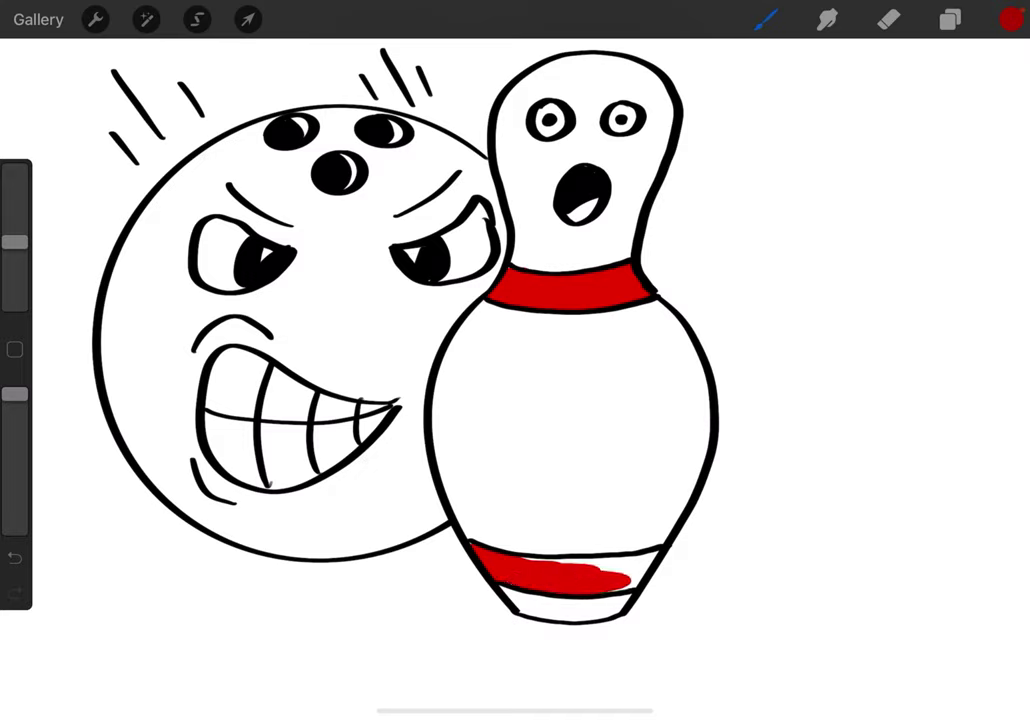
mouse_move(560, 562)
mouse_down()
mouse_move(652, 556)
mouse_move(650, 568)
mouse_up()
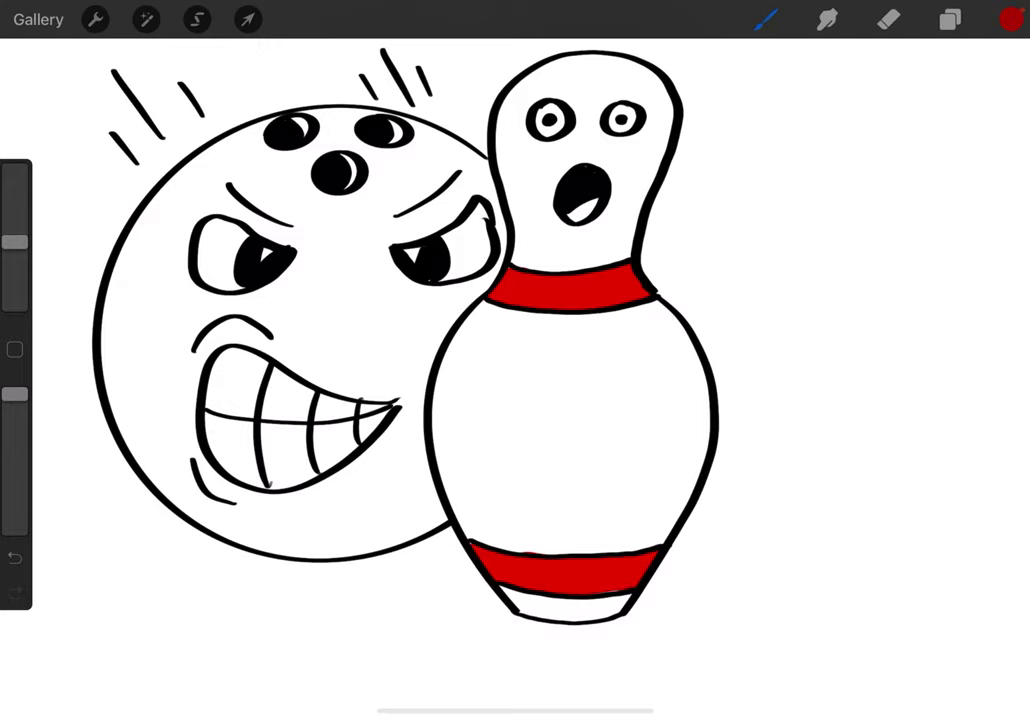
drag(583, 210, 596, 206)
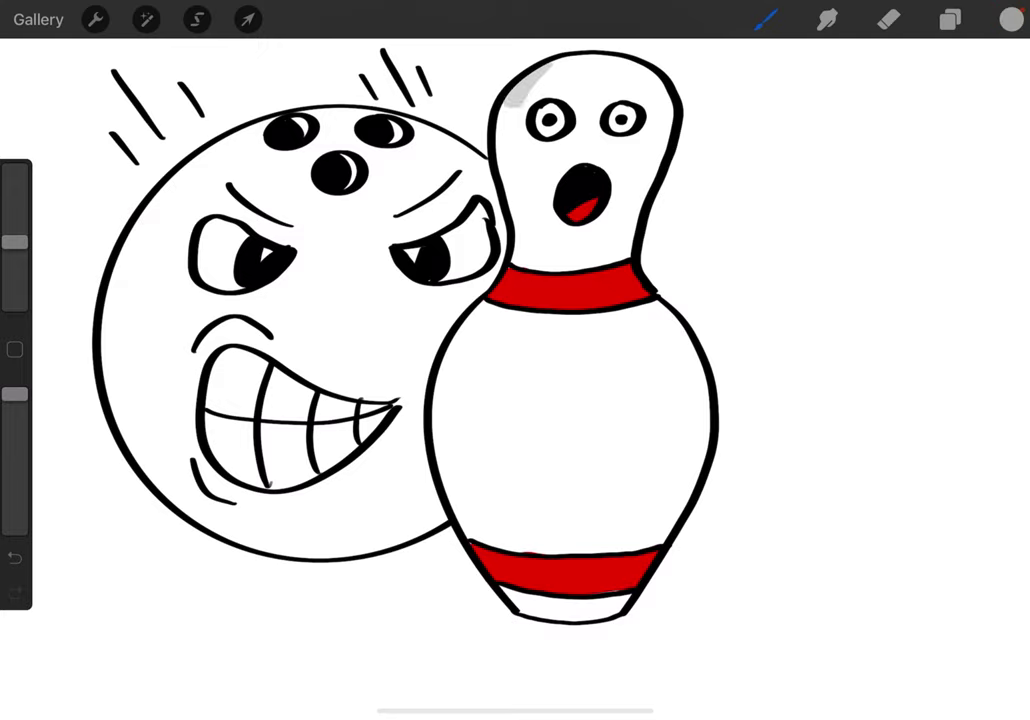
Step: Shade the pin's head, left body edge and bottom band with light grey
mouse_move(548, 68)
mouse_down()
mouse_move(500, 132)
mouse_move(532, 264)
mouse_up()
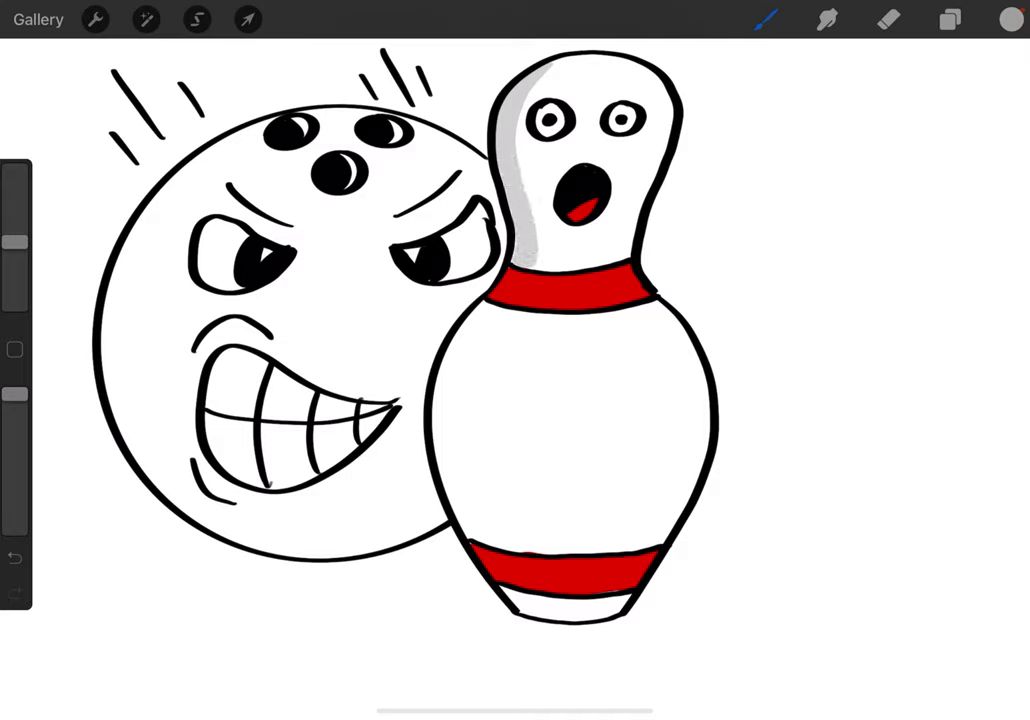
mouse_move(515, 312)
mouse_down()
mouse_move(493, 540)
mouse_move(455, 352)
mouse_move(492, 318)
mouse_up()
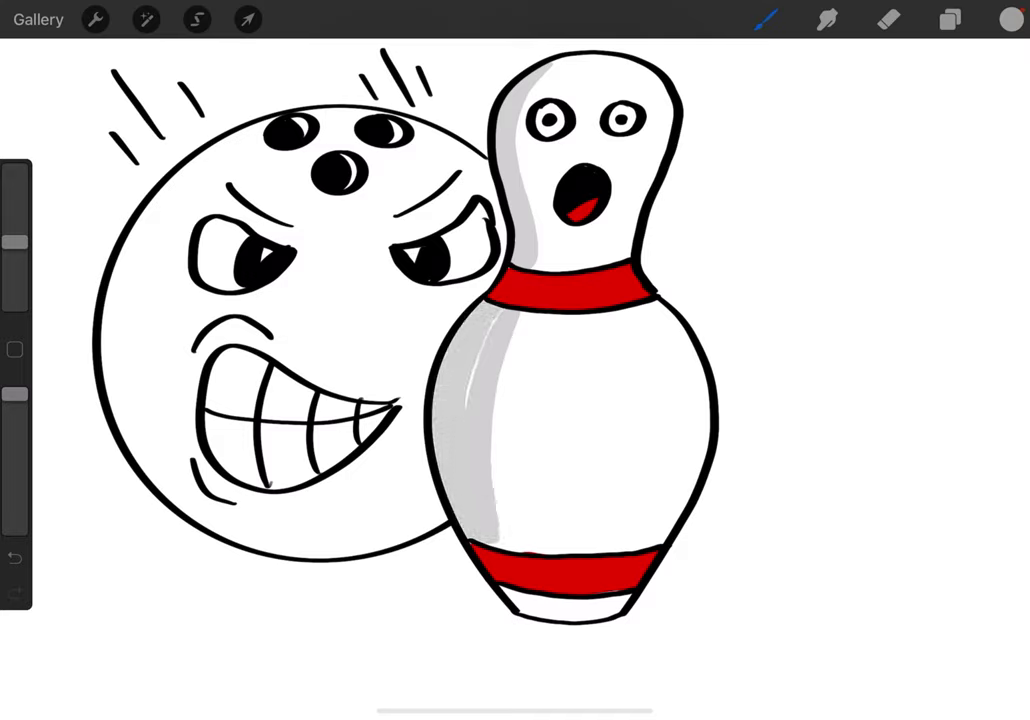
drag(505, 590, 528, 611)
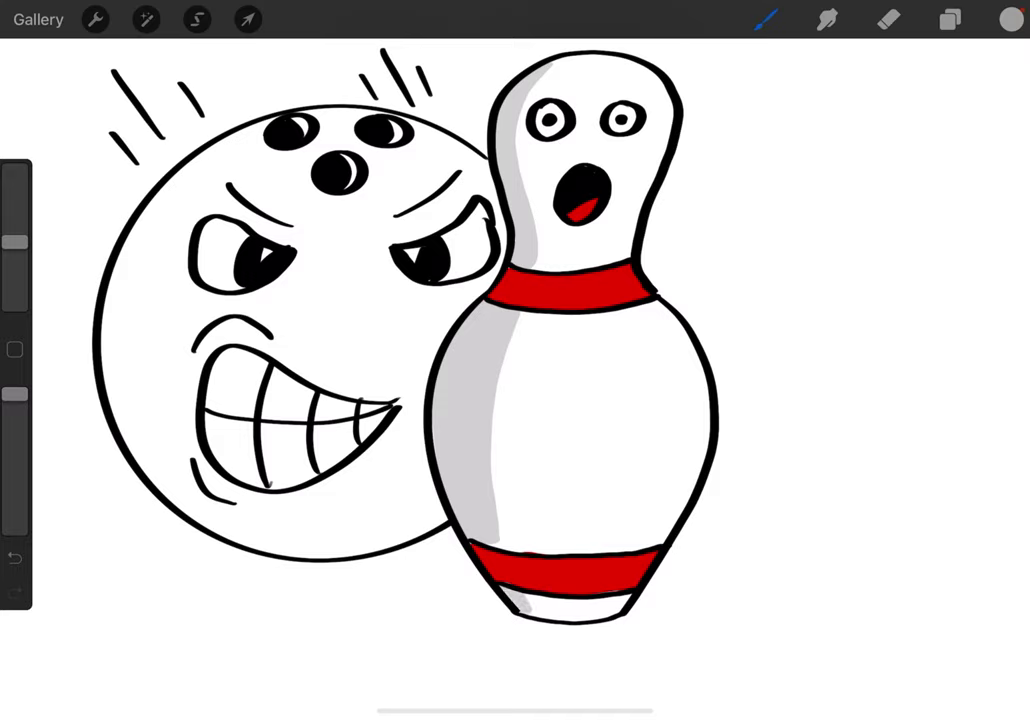
Step: Deepen the left ends of both red bands with red shading
click(510, 290)
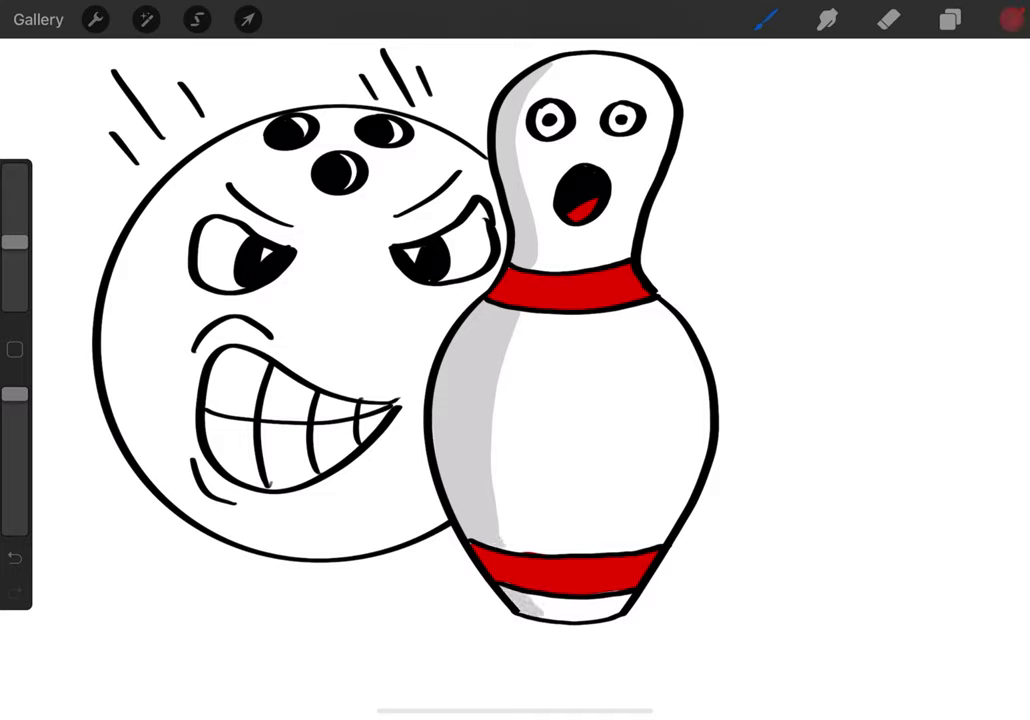
drag(493, 280, 514, 293)
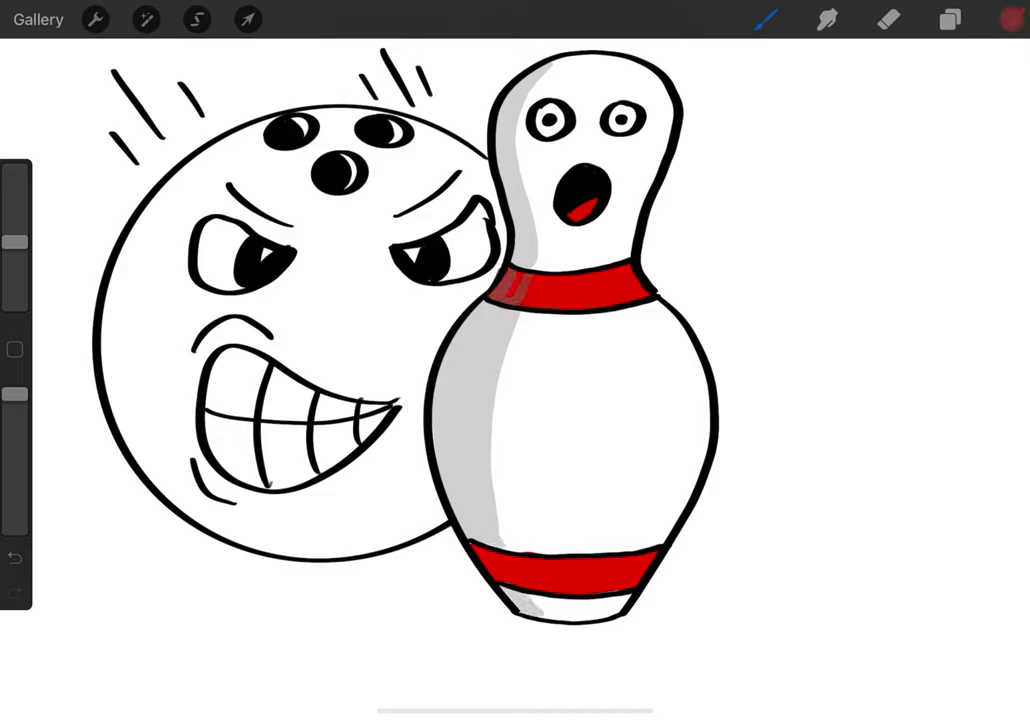
mouse_move(476, 552)
mouse_down()
mouse_move(496, 578)
mouse_move(508, 570)
mouse_move(520, 584)
mouse_up()
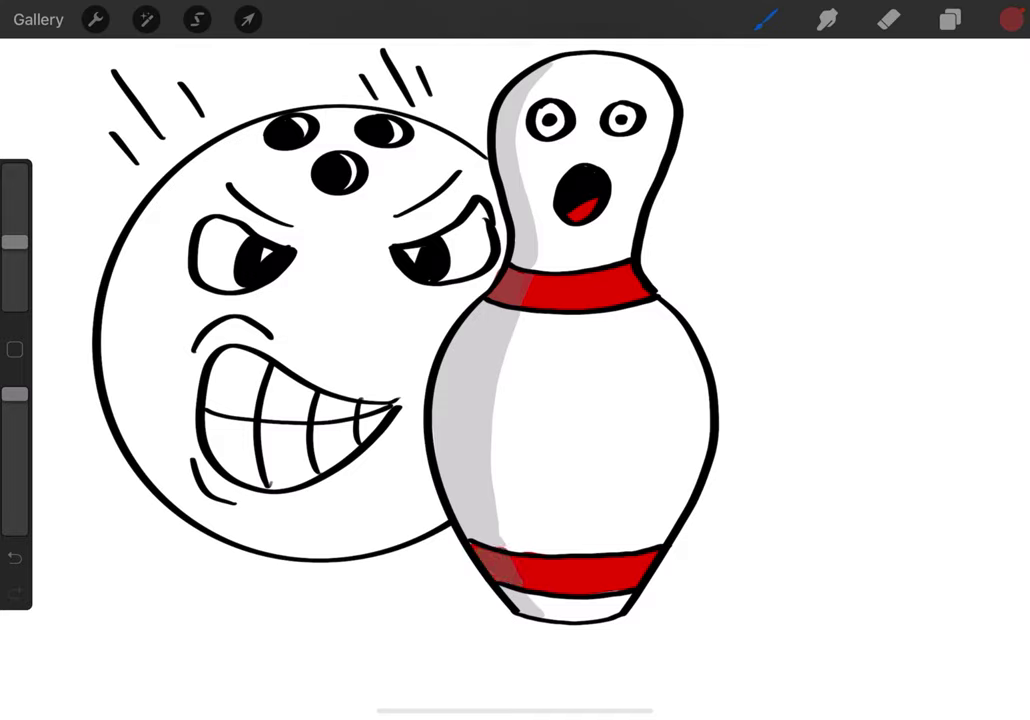
drag(15, 242, 15, 216)
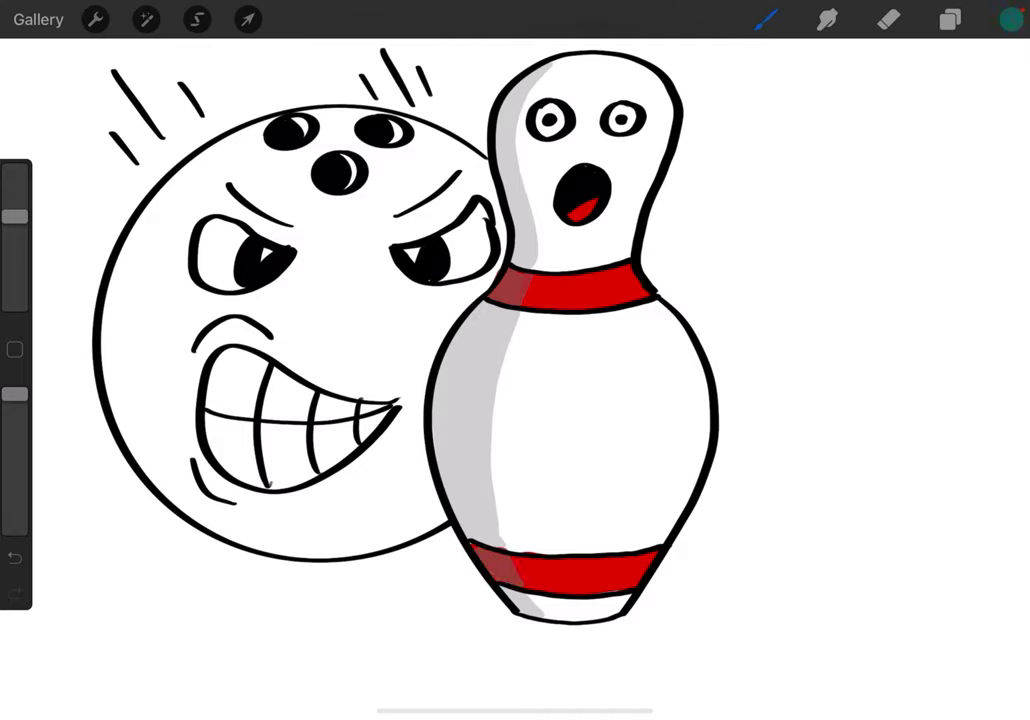
Step: Paint the ball teal down its left side, across the forehead, eyebrows and around the finger holes
mouse_move(238, 172)
mouse_down()
mouse_move(150, 276)
mouse_move(145, 378)
mouse_up()
mouse_move(120, 318)
mouse_down()
mouse_move(140, 205)
mouse_move(170, 255)
mouse_move(222, 245)
mouse_move(168, 168)
mouse_move(212, 125)
mouse_move(185, 105)
mouse_move(285, 110)
mouse_move(400, 158)
mouse_up()
mouse_move(250, 150)
mouse_down()
mouse_move(345, 142)
mouse_move(300, 185)
mouse_move(480, 180)
mouse_move(350, 235)
mouse_up()
mouse_move(305, 190)
mouse_down()
mouse_move(325, 300)
mouse_move(255, 330)
mouse_move(400, 370)
mouse_move(330, 345)
mouse_up()
mouse_move(315, 300)
mouse_down()
mouse_move(215, 240)
mouse_move(265, 192)
mouse_move(195, 188)
mouse_move(230, 150)
mouse_up()
drag(275, 198, 340, 208)
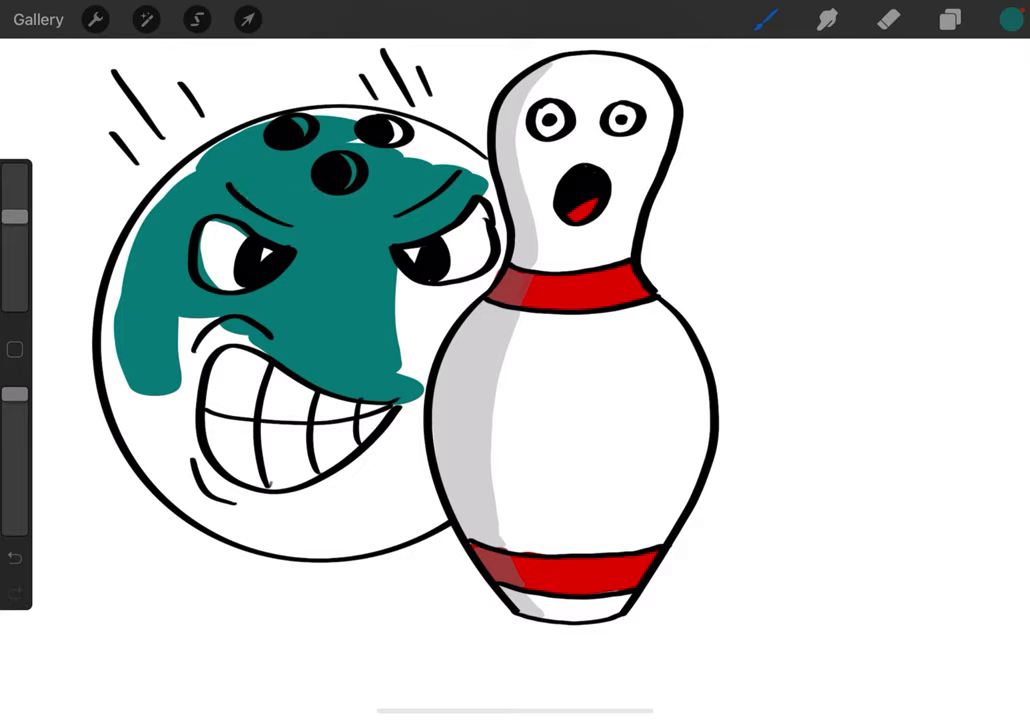
mouse_move(362, 128)
mouse_down()
mouse_move(252, 90)
mouse_move(318, 99)
mouse_move(370, 120)
mouse_move(394, 146)
mouse_up()
mouse_move(156, 134)
mouse_down()
mouse_move(104, 205)
mouse_move(122, 268)
mouse_move(104, 300)
mouse_move(150, 405)
mouse_up()
mouse_move(104, 250)
mouse_down()
mouse_move(102, 292)
mouse_move(144, 300)
mouse_up()
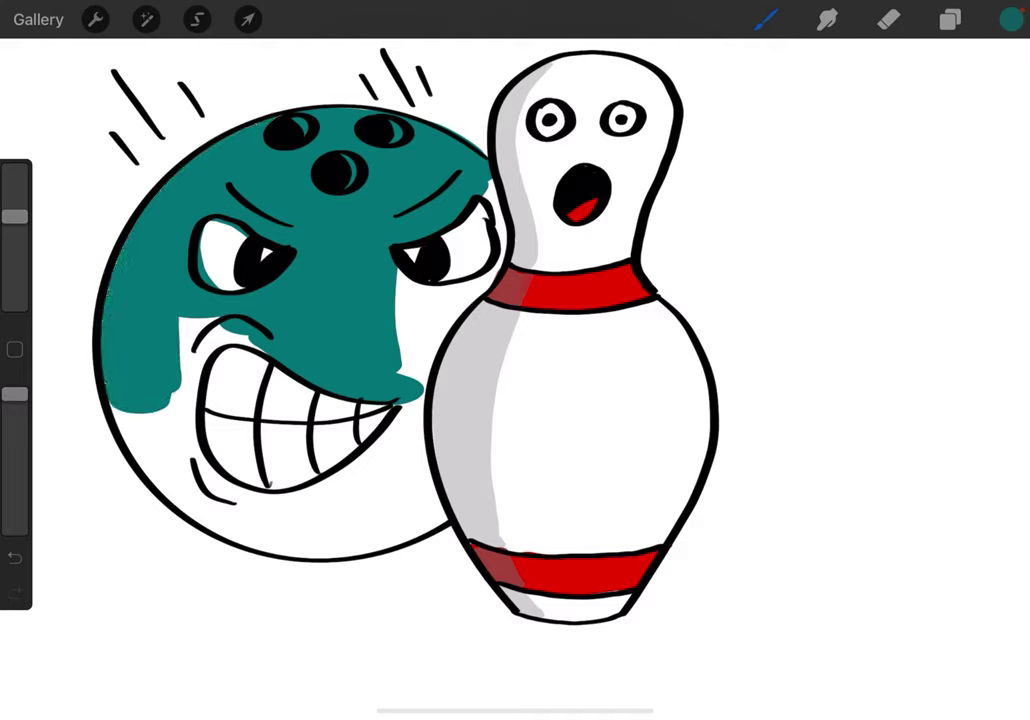
Step: Fill the ball's bottom edge and the white gaps around the mouth and right eye with teal
drag(110, 400, 290, 520)
mouse_move(90, 320)
mouse_down()
mouse_move(110, 380)
mouse_move(240, 430)
mouse_up()
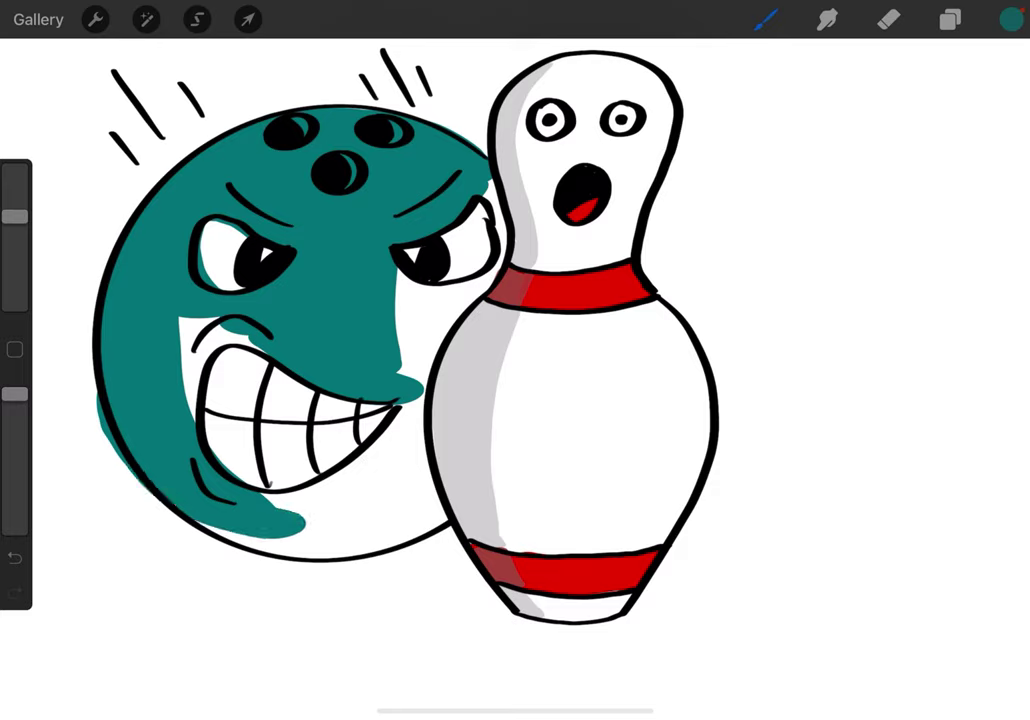
mouse_move(290, 522)
mouse_down()
mouse_move(392, 532)
mouse_move(438, 520)
mouse_up()
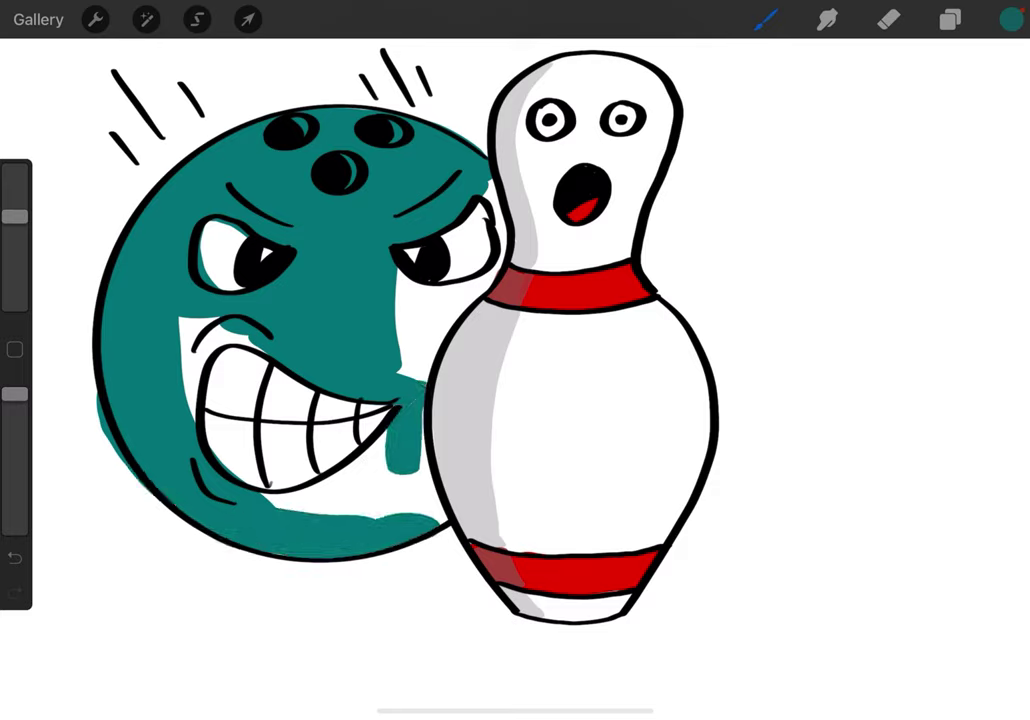
drag(402, 398, 410, 505)
drag(455, 285, 415, 370)
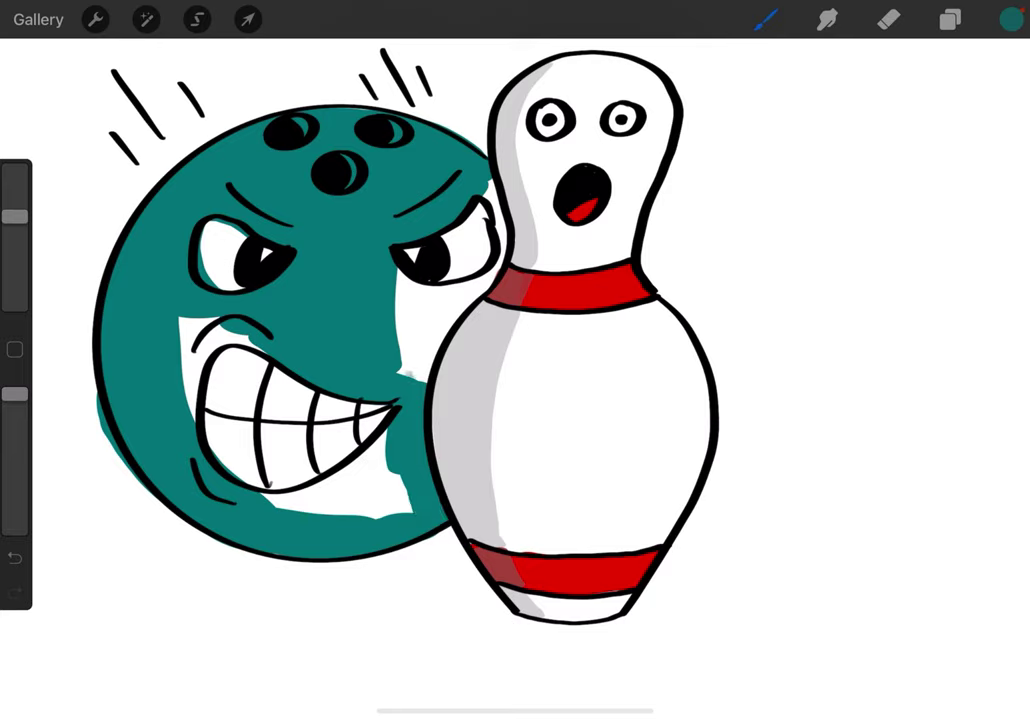
drag(492, 205, 505, 268)
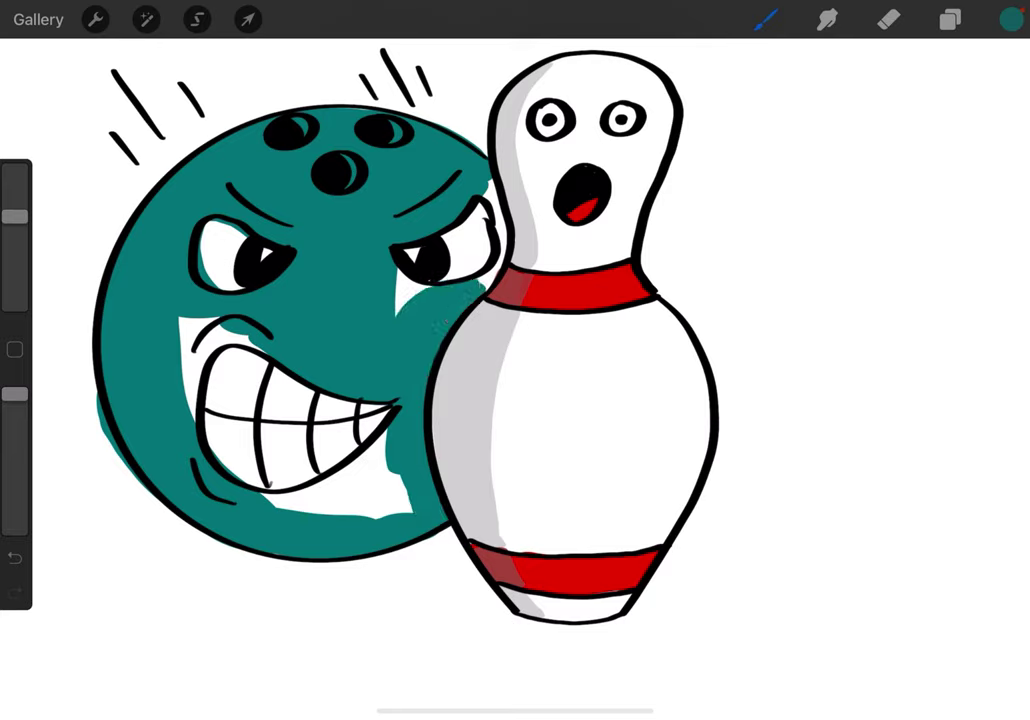
drag(428, 272, 405, 295)
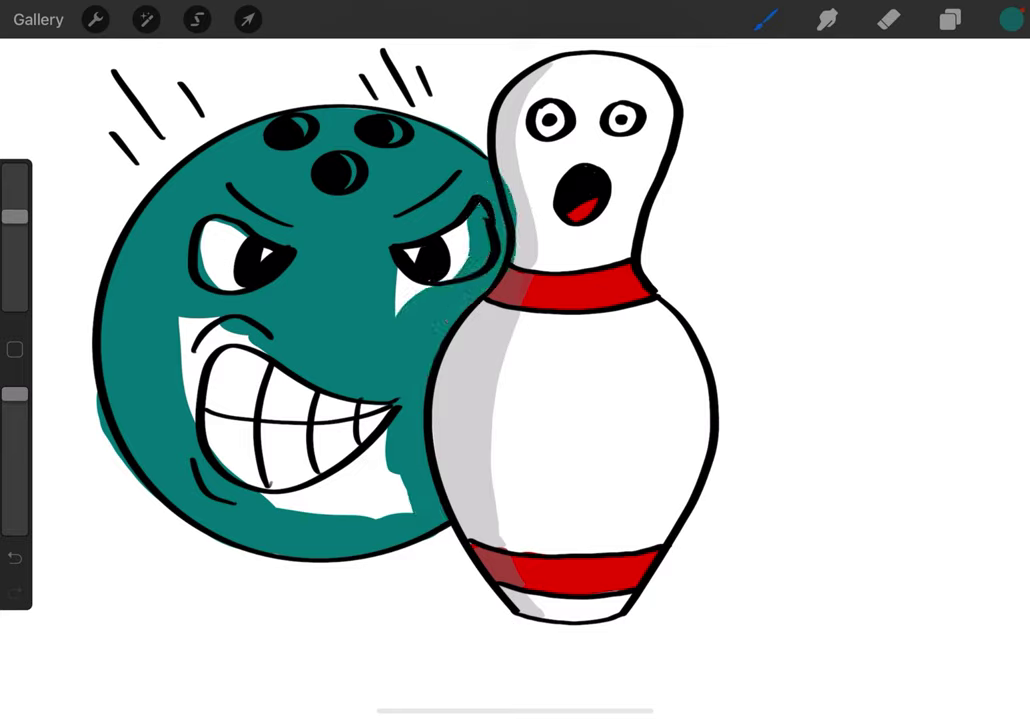
drag(285, 490, 400, 505)
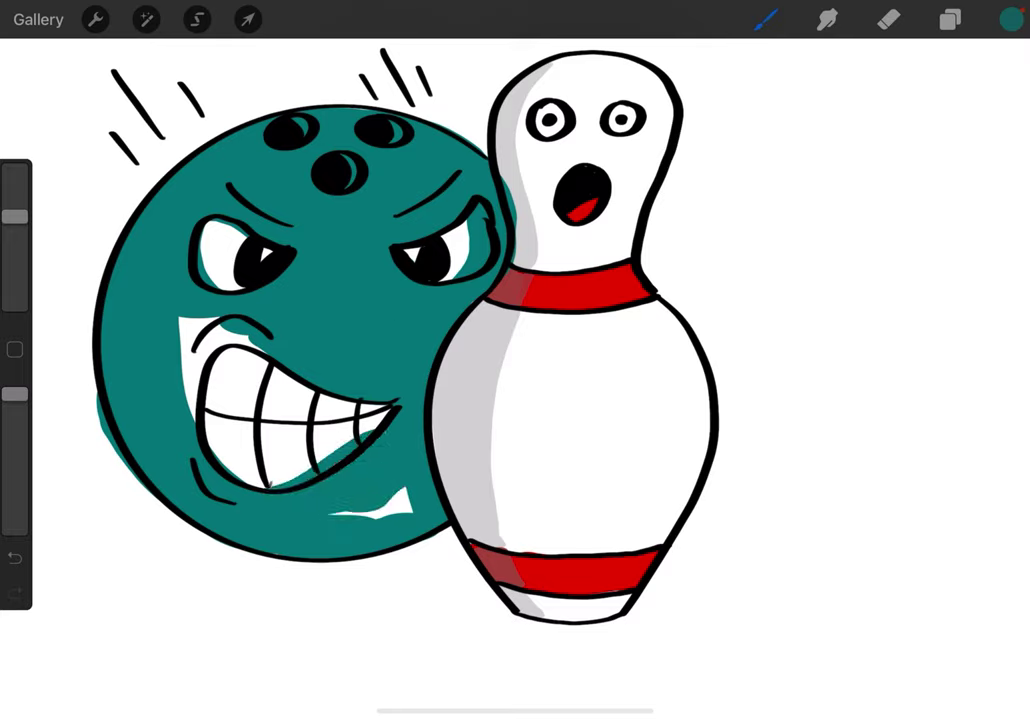
drag(183, 322, 215, 340)
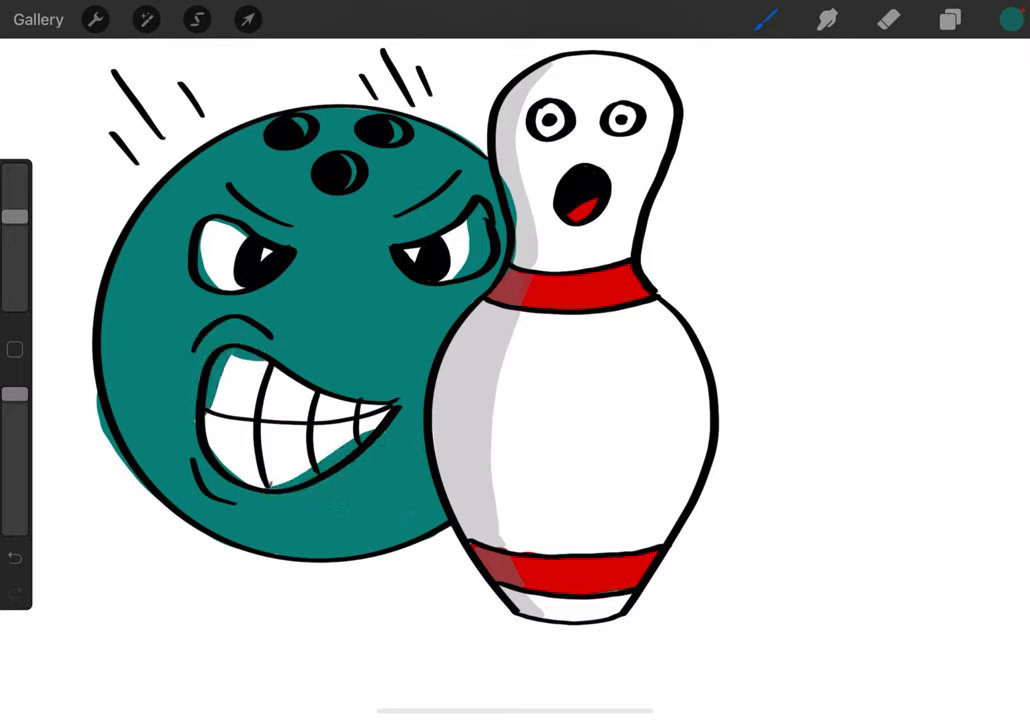
Step: Erase teal overspill from the left eye, teeth, right eye and outside the lower-left outline
click(888, 19)
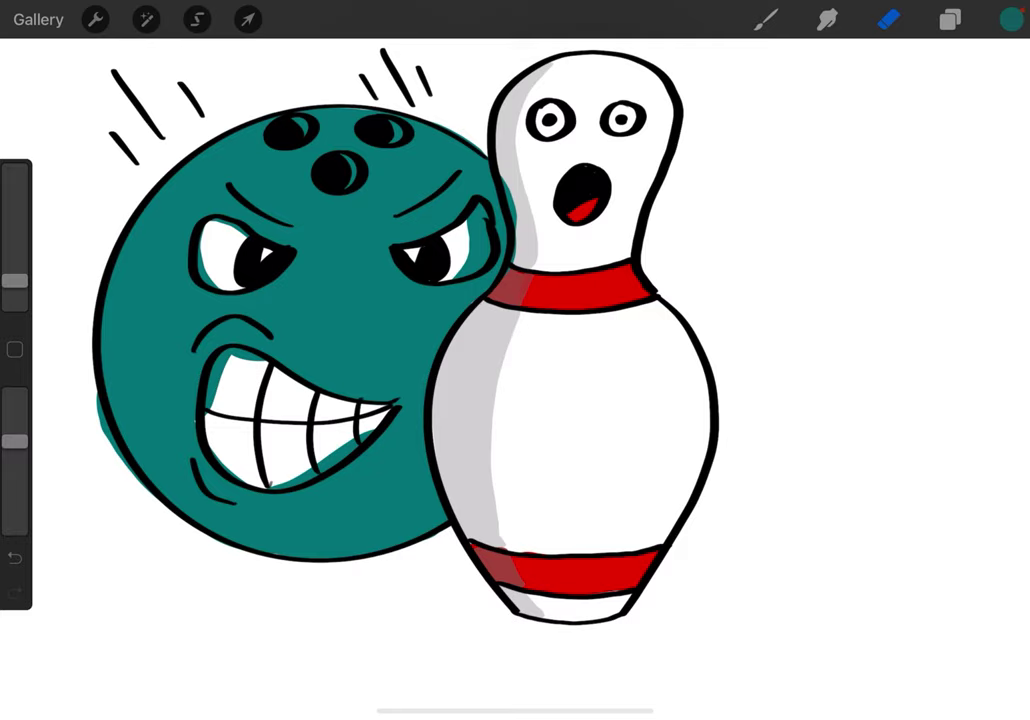
drag(203, 256, 205, 280)
drag(15, 280, 15, 259)
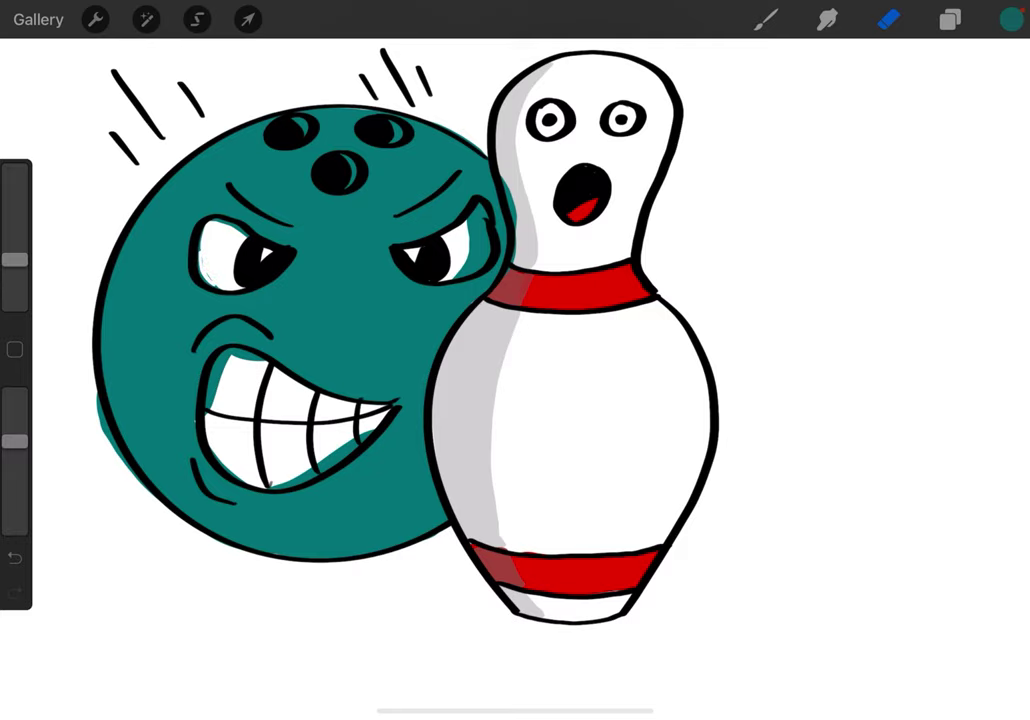
drag(202, 258, 203, 281)
drag(211, 222, 225, 219)
drag(98, 392, 124, 462)
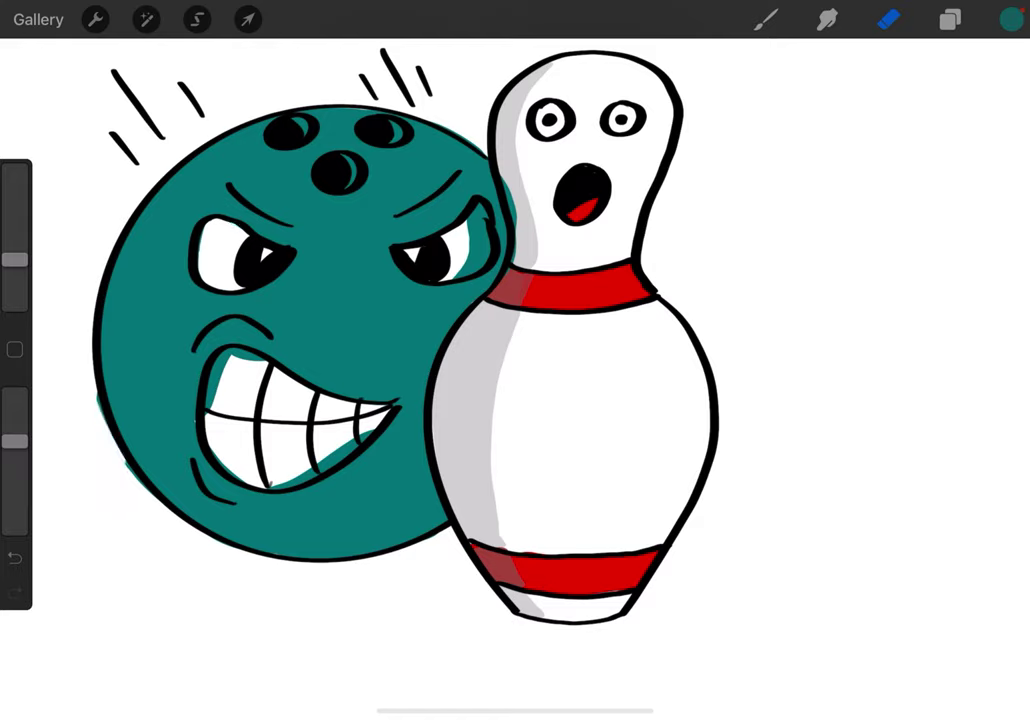
drag(228, 356, 212, 388)
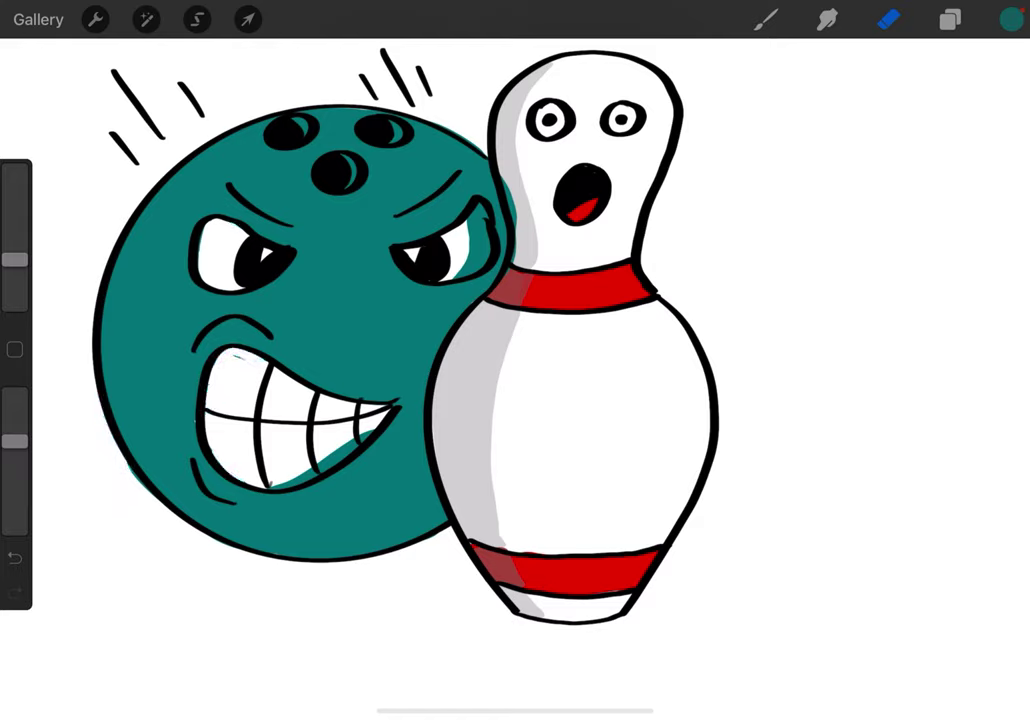
mouse_move(216, 390)
mouse_down()
mouse_move(300, 348)
mouse_move(258, 372)
mouse_up()
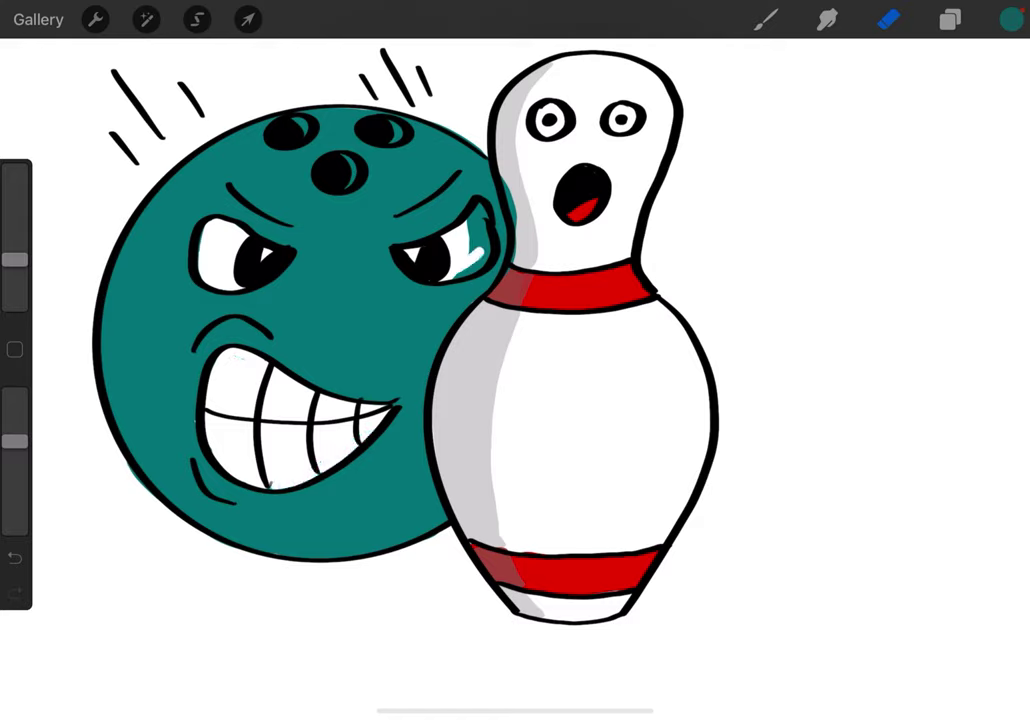
drag(480, 265, 476, 212)
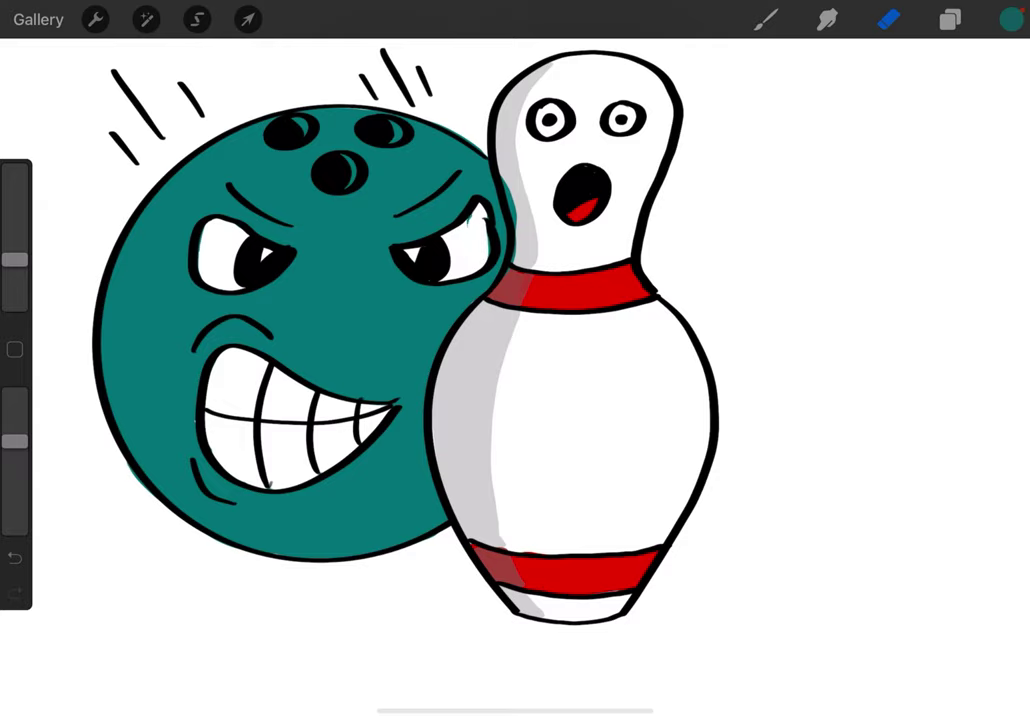
click(766, 19)
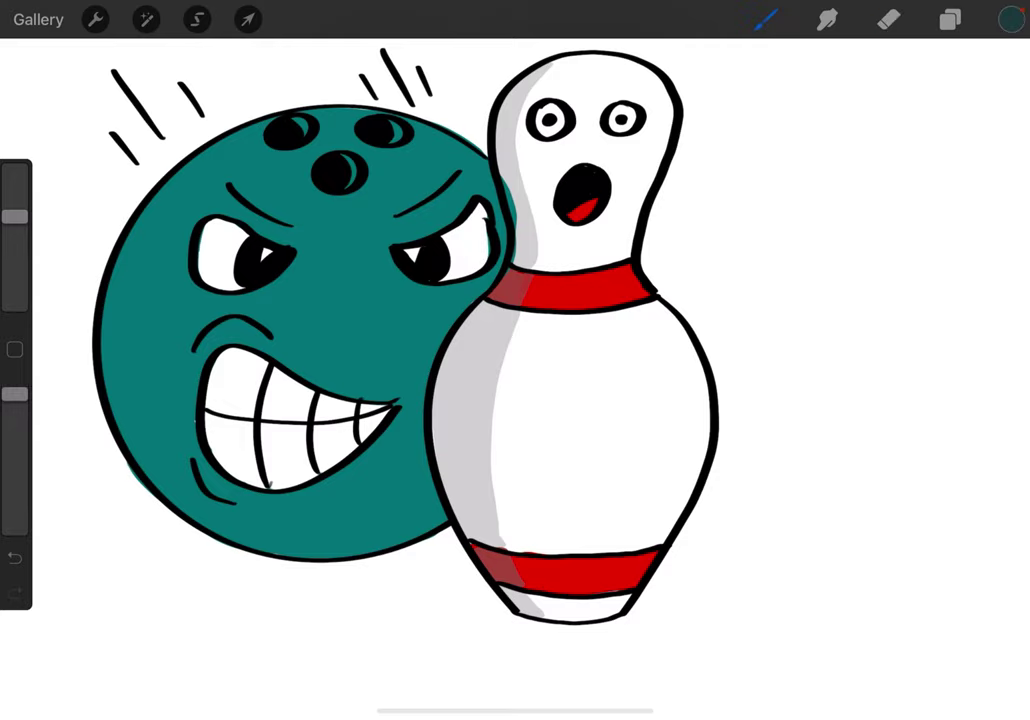
Step: Undo the stray stroke and add small dark accents inside the top two finger holes
drag(300, 122, 262, 160)
key(ctrl+z)
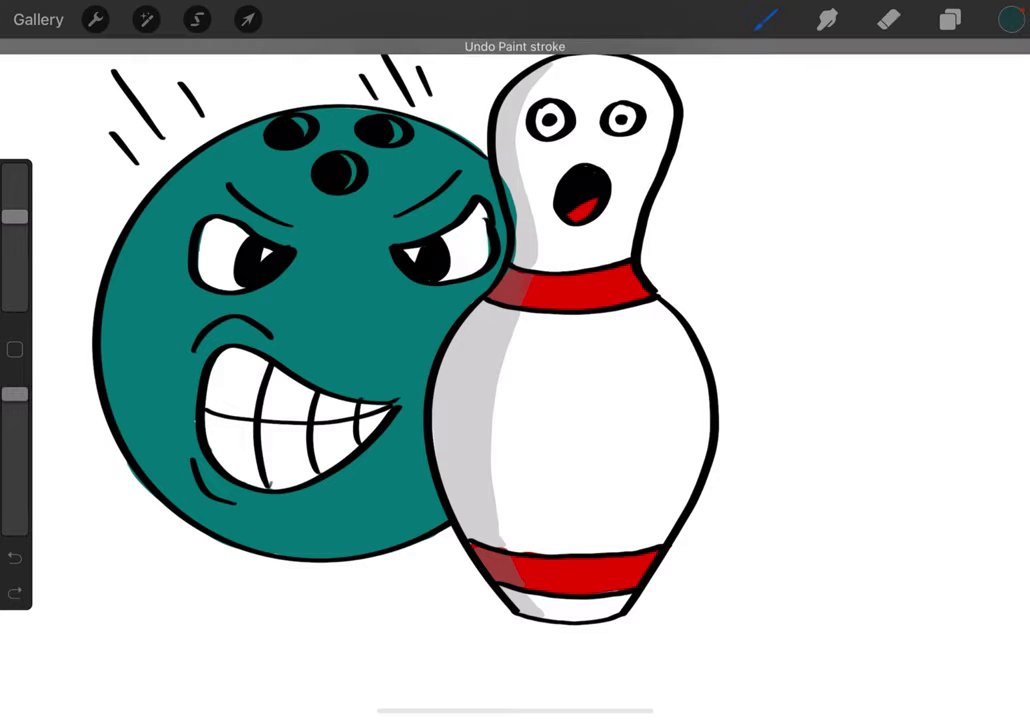
drag(14, 216, 14, 281)
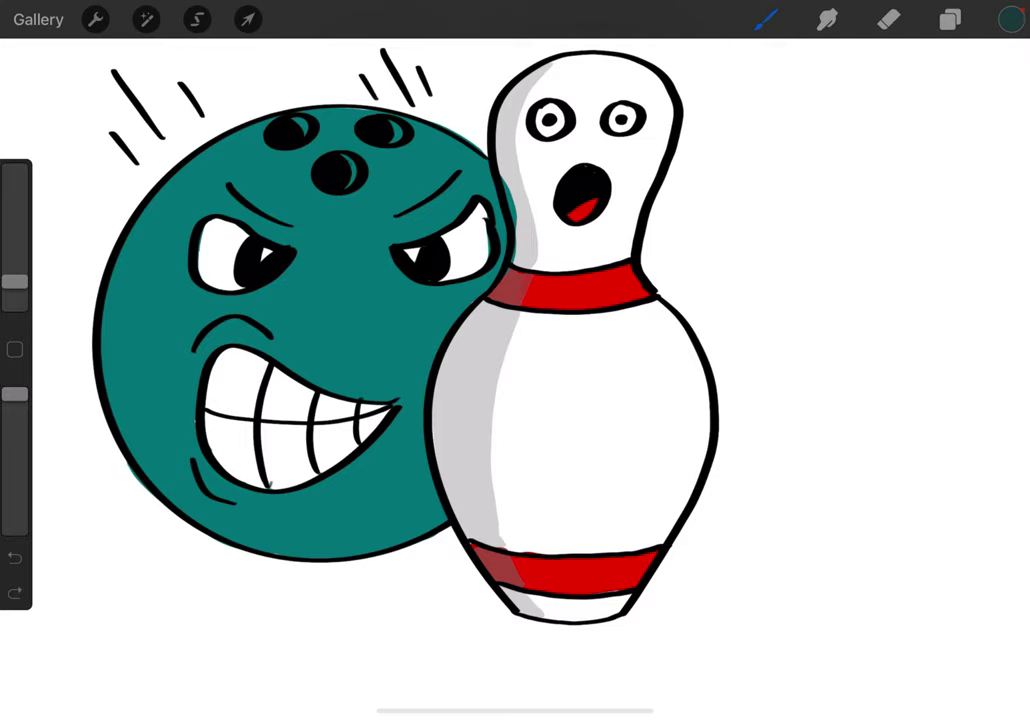
drag(284, 130, 283, 147)
drag(396, 123, 397, 142)
Step: With a slightly larger brush, paint one dark teal shading stroke down the ball's left side
drag(14, 281, 14, 268)
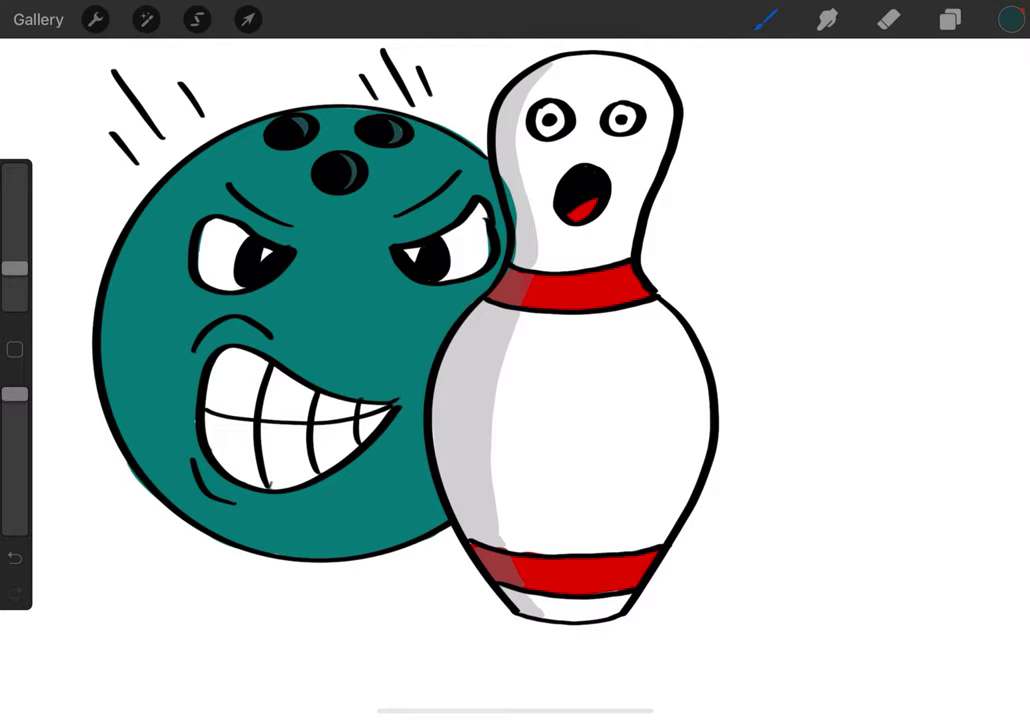
drag(14, 268, 14, 255)
mouse_move(238, 140)
mouse_down()
mouse_move(165, 215)
mouse_move(150, 380)
mouse_up()
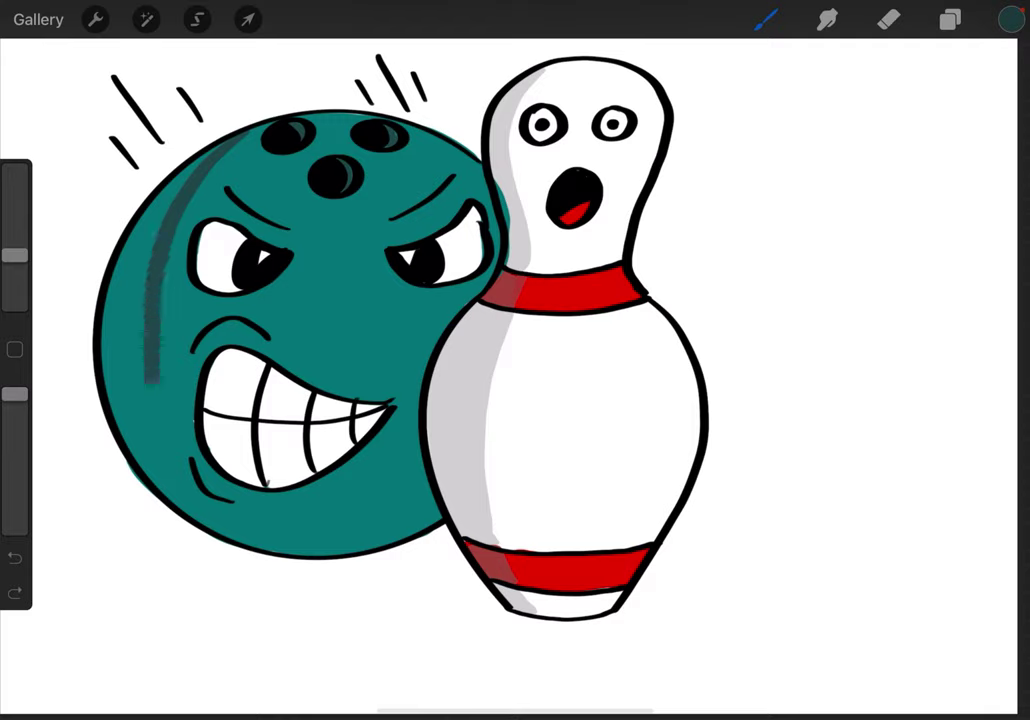
Step: Layer dark teal strokes along the ball's left and bottom edges into a smooth crescent
mouse_move(150, 330)
mouse_down()
mouse_move(170, 430)
mouse_move(235, 515)
mouse_move(300, 550)
mouse_up()
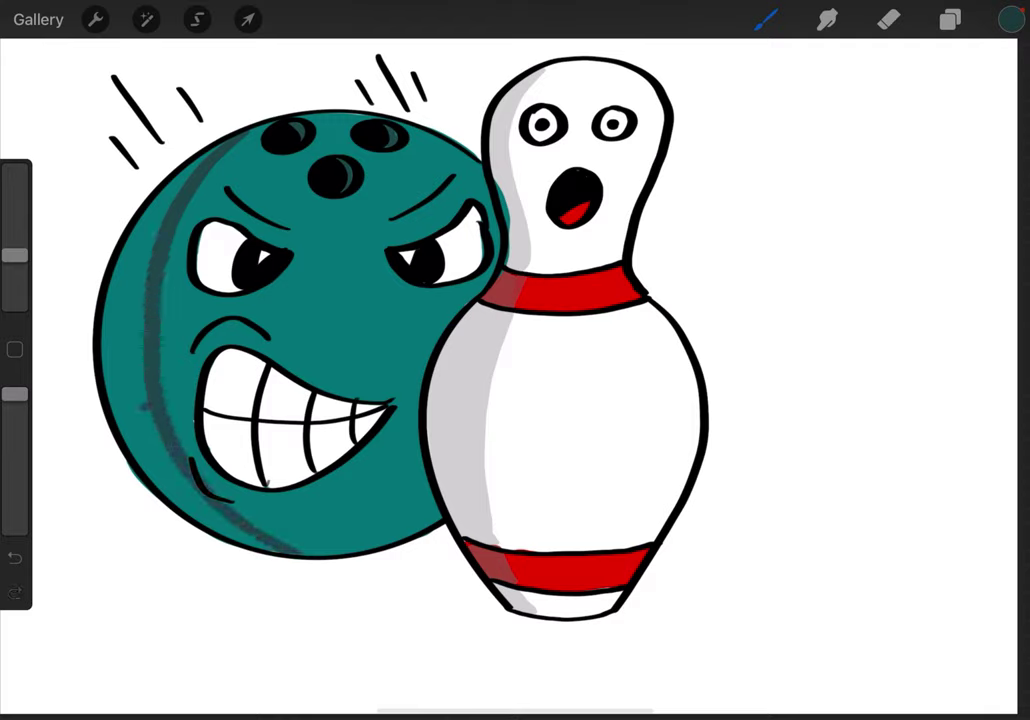
mouse_move(110, 241)
mouse_down()
mouse_move(114, 330)
mouse_move(95, 330)
mouse_up()
drag(100, 212, 84, 318)
drag(120, 175, 82, 285)
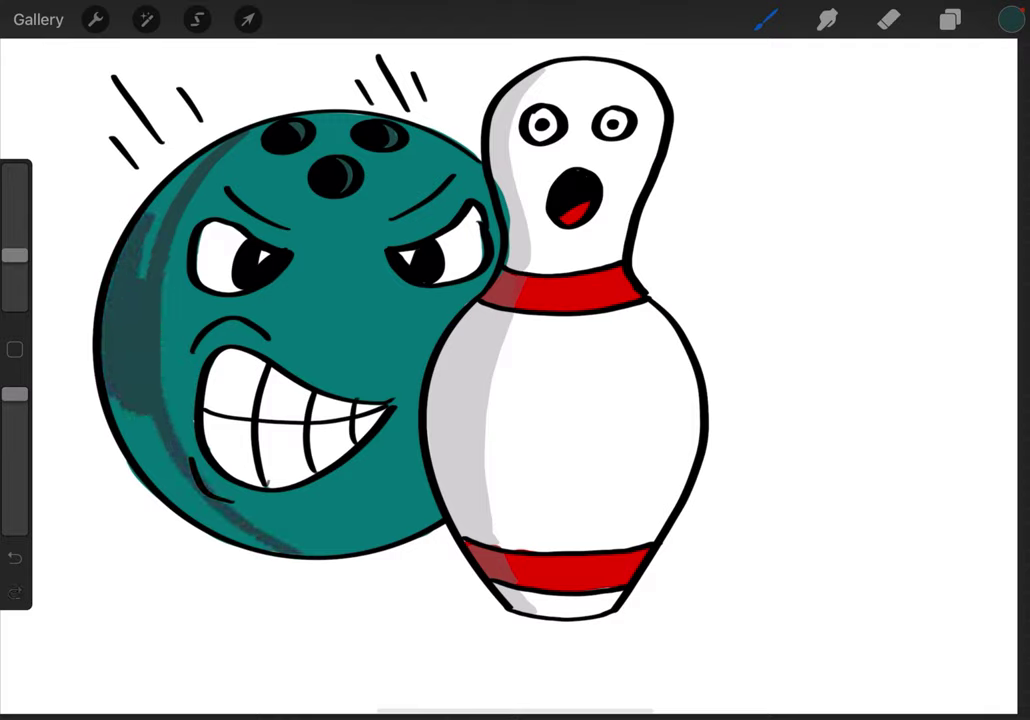
drag(150, 140, 115, 222)
drag(180, 115, 120, 172)
mouse_move(108, 333)
mouse_down()
mouse_move(162, 404)
mouse_move(126, 391)
mouse_move(175, 420)
mouse_up()
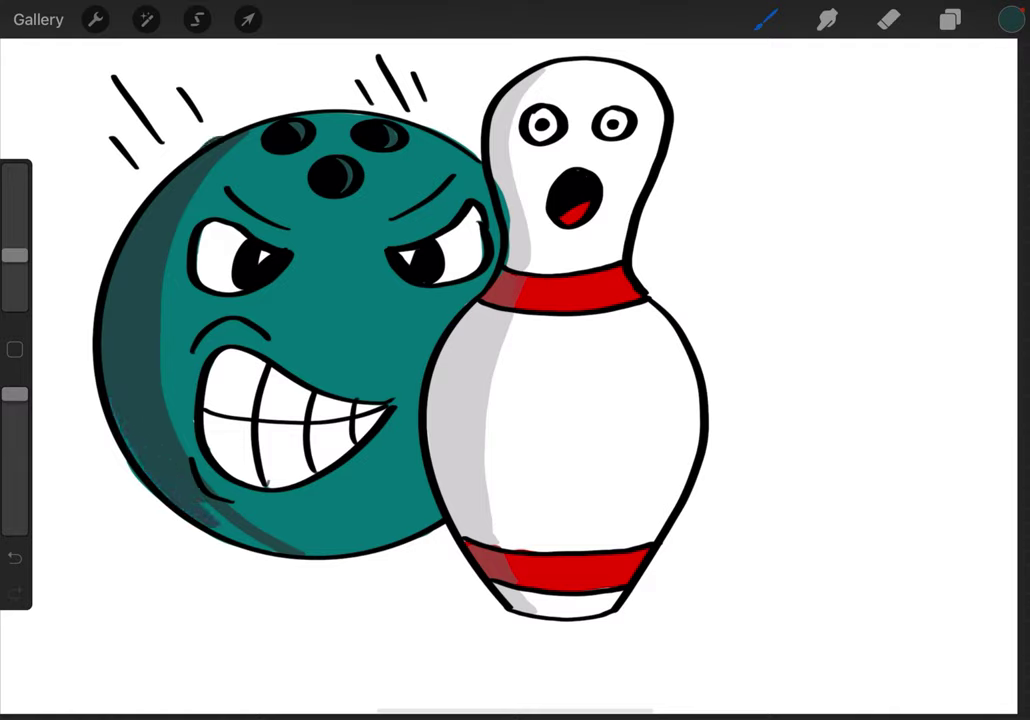
drag(212, 511, 251, 543)
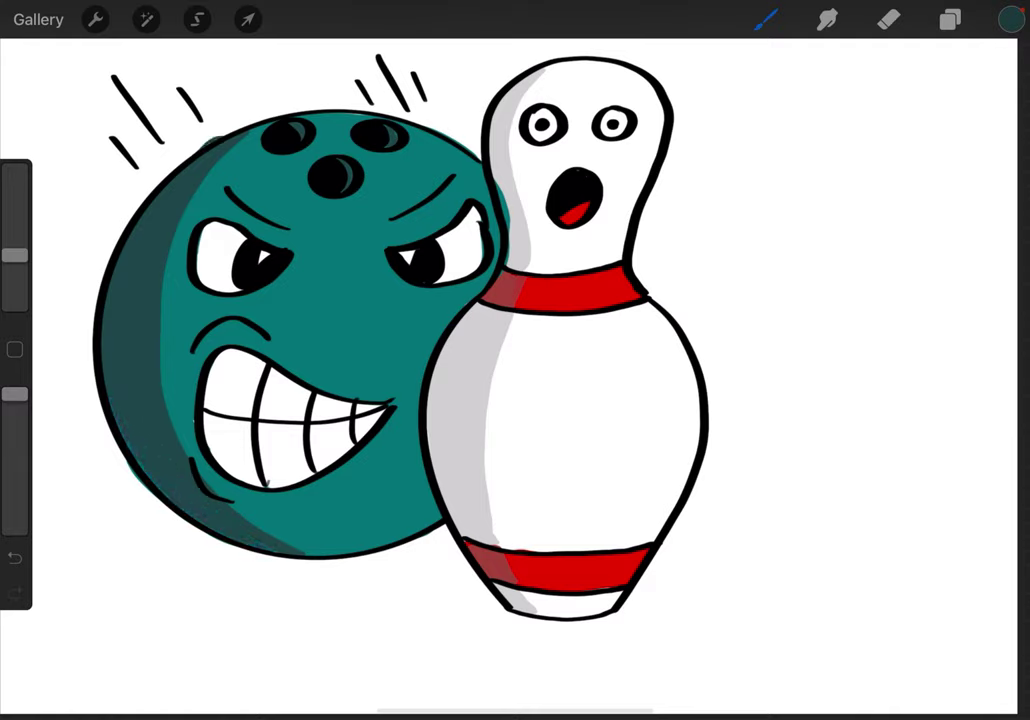
click(888, 19)
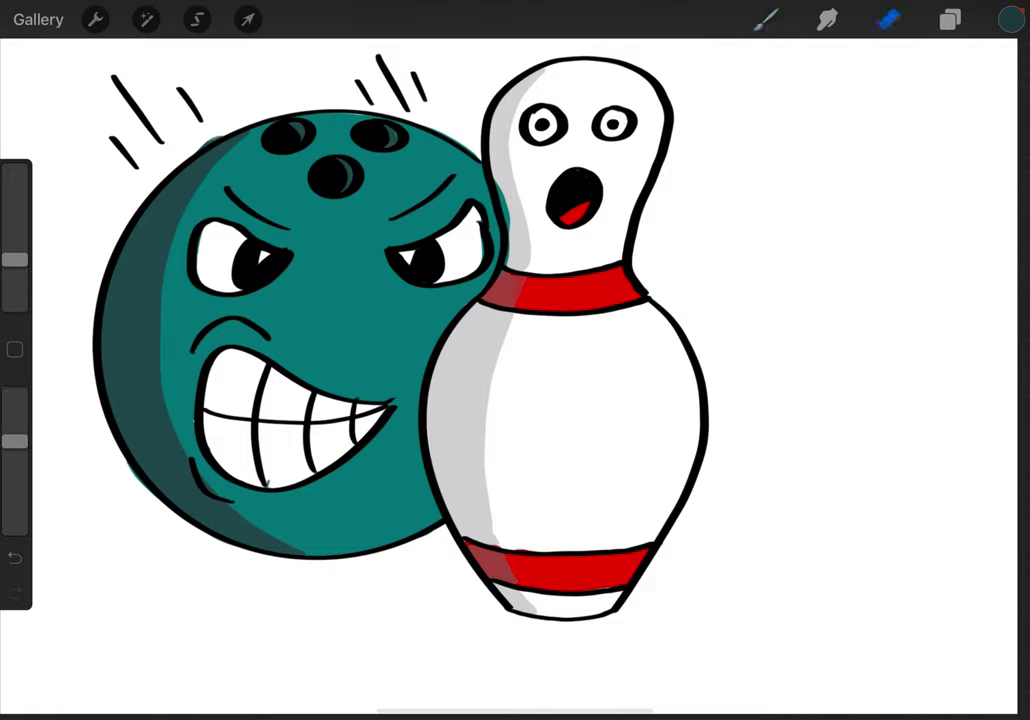
Step: Erase a speck at the ball's top-left outline, then paint sampled white over overspill beside the pin's head
drag(203, 145, 224, 136)
click(379, 270)
click(766, 19)
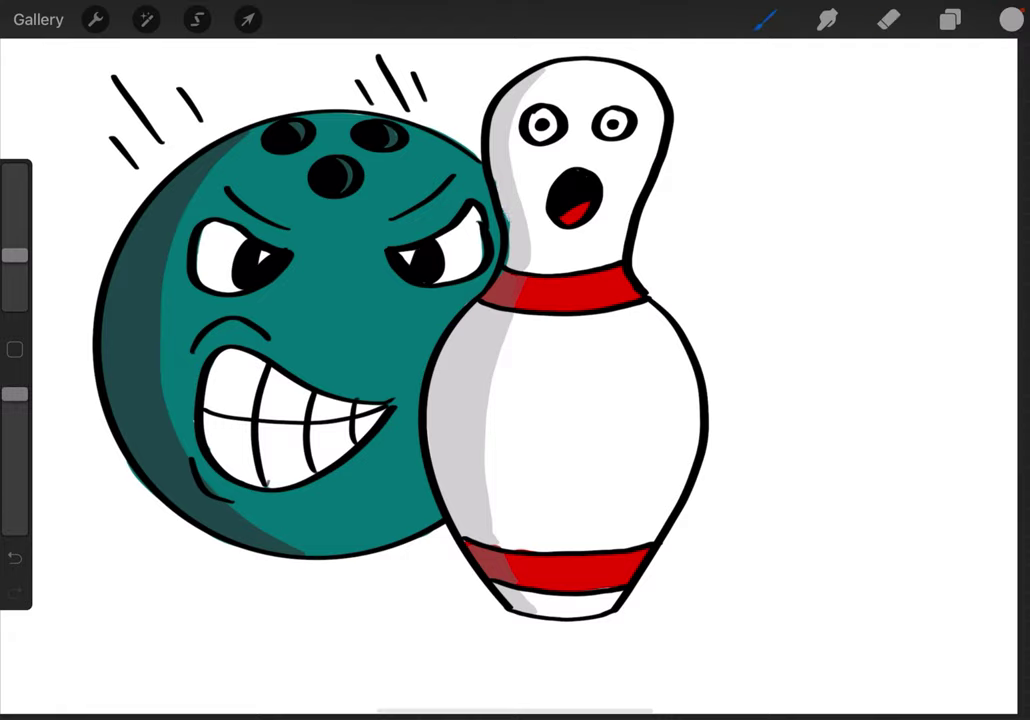
drag(505, 183, 502, 210)
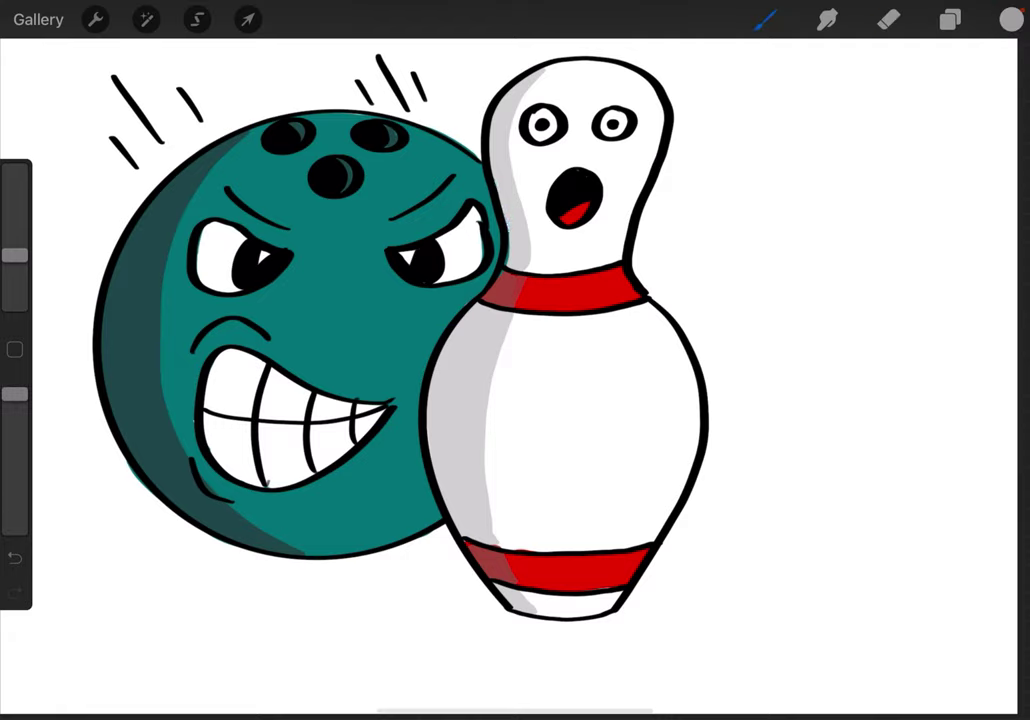